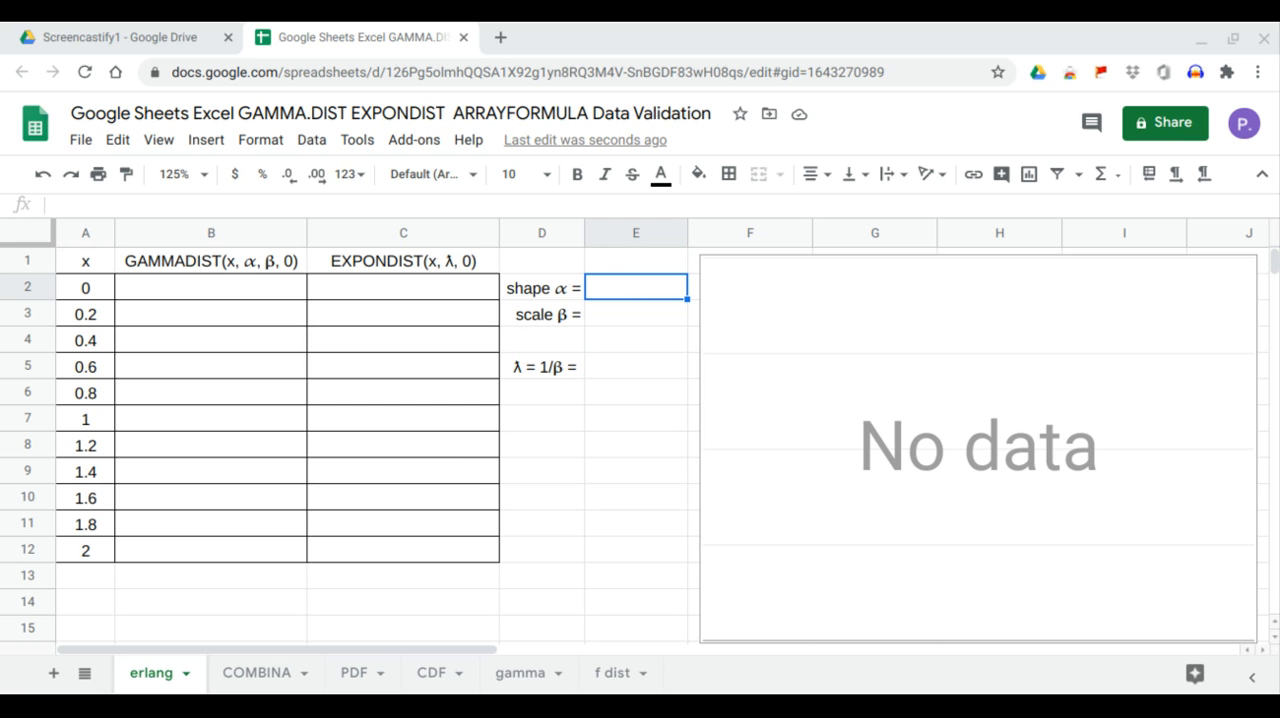
- Enter 1 as the shape α value in cell E2
left_click(627, 290)
type("1")
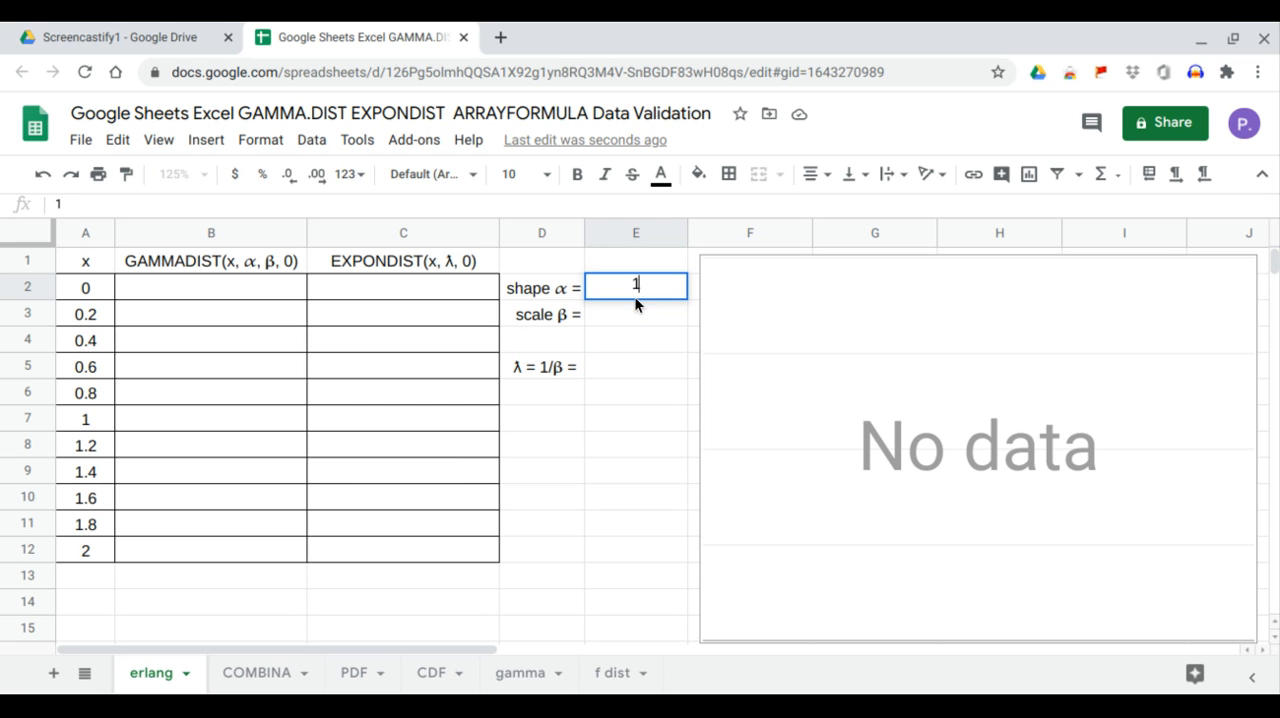
- Add data validation to the scale β cell E3 as a dropdown list of items 0.33,0.5,1,2,3, and view its choices
left_click(629, 322)
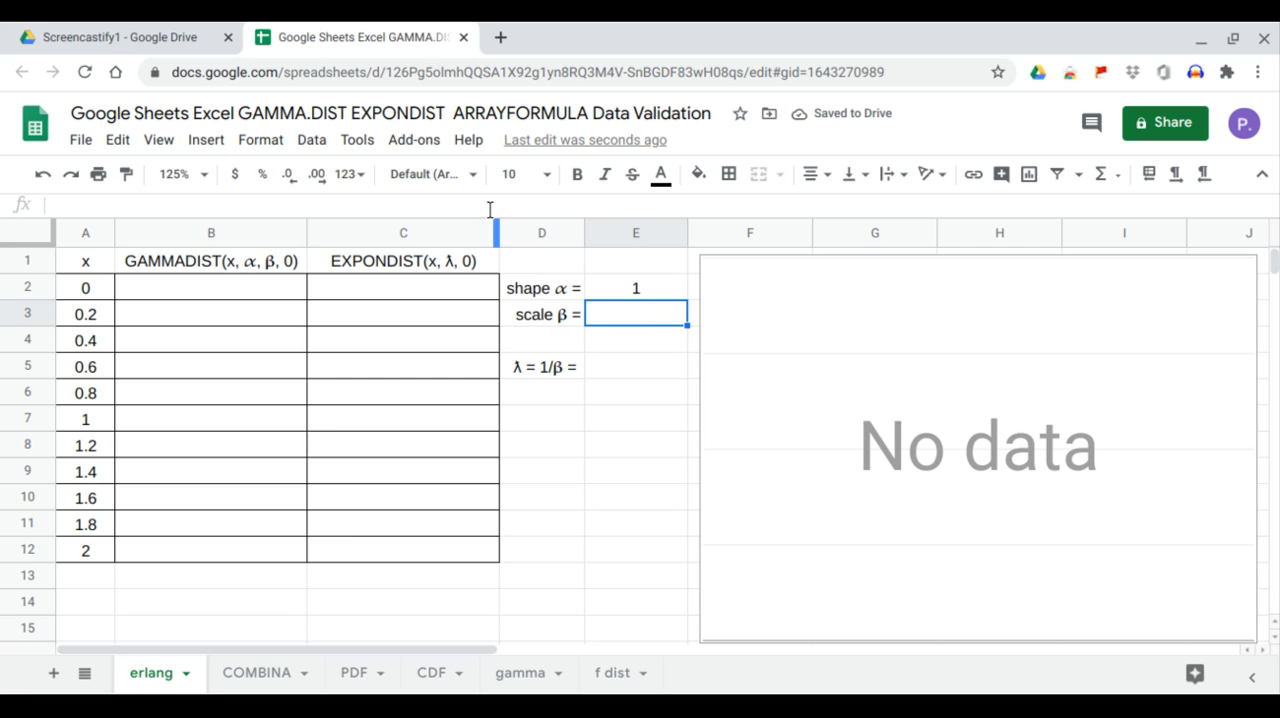
left_click(323, 145)
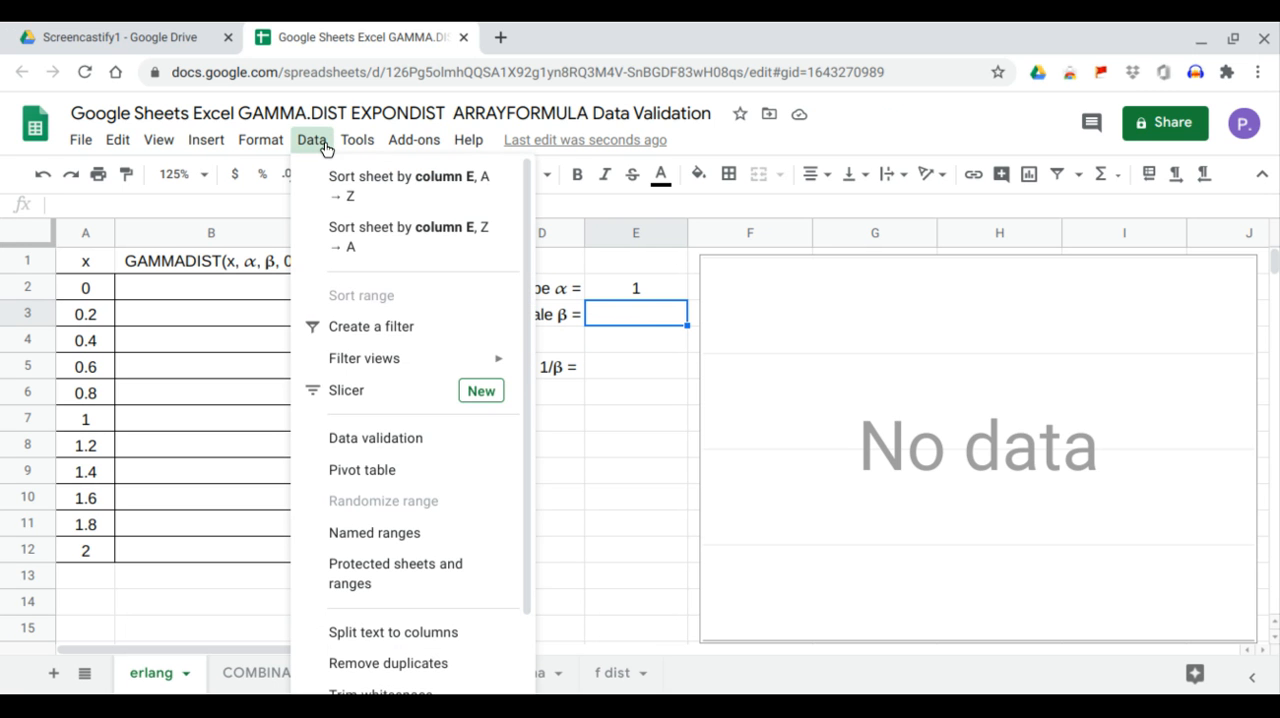
left_click(375, 403)
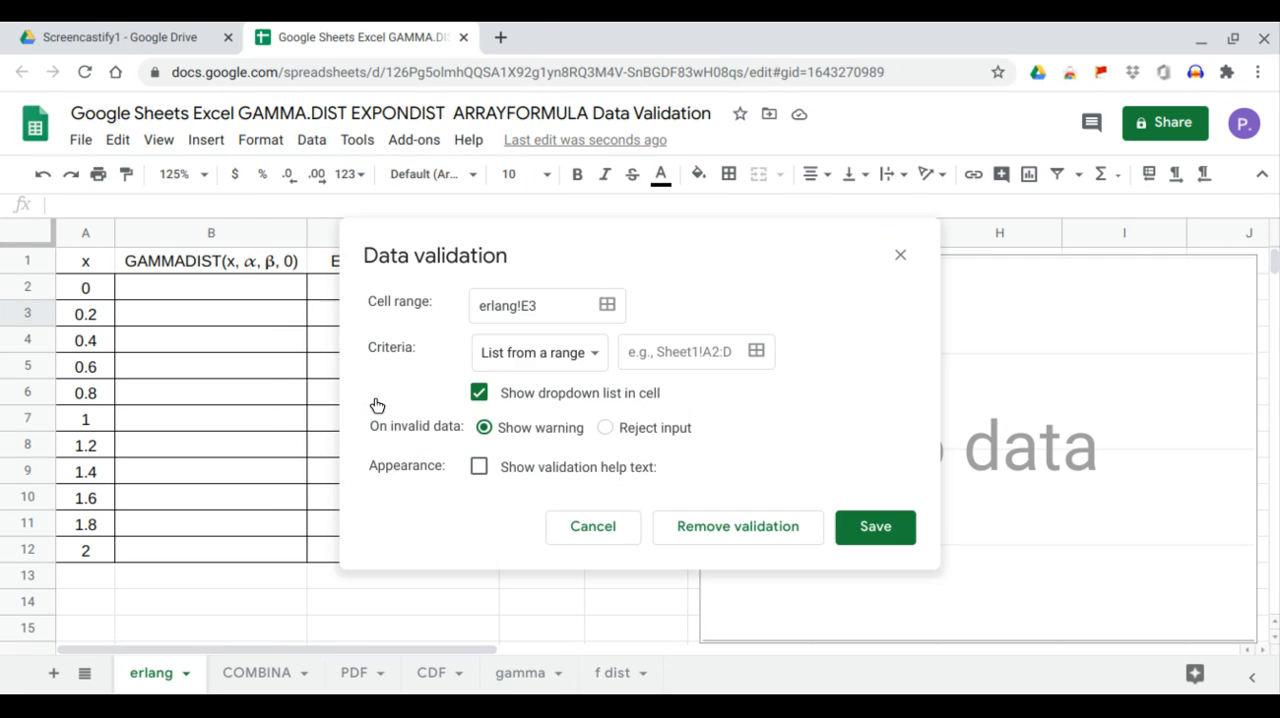
left_click(598, 360)
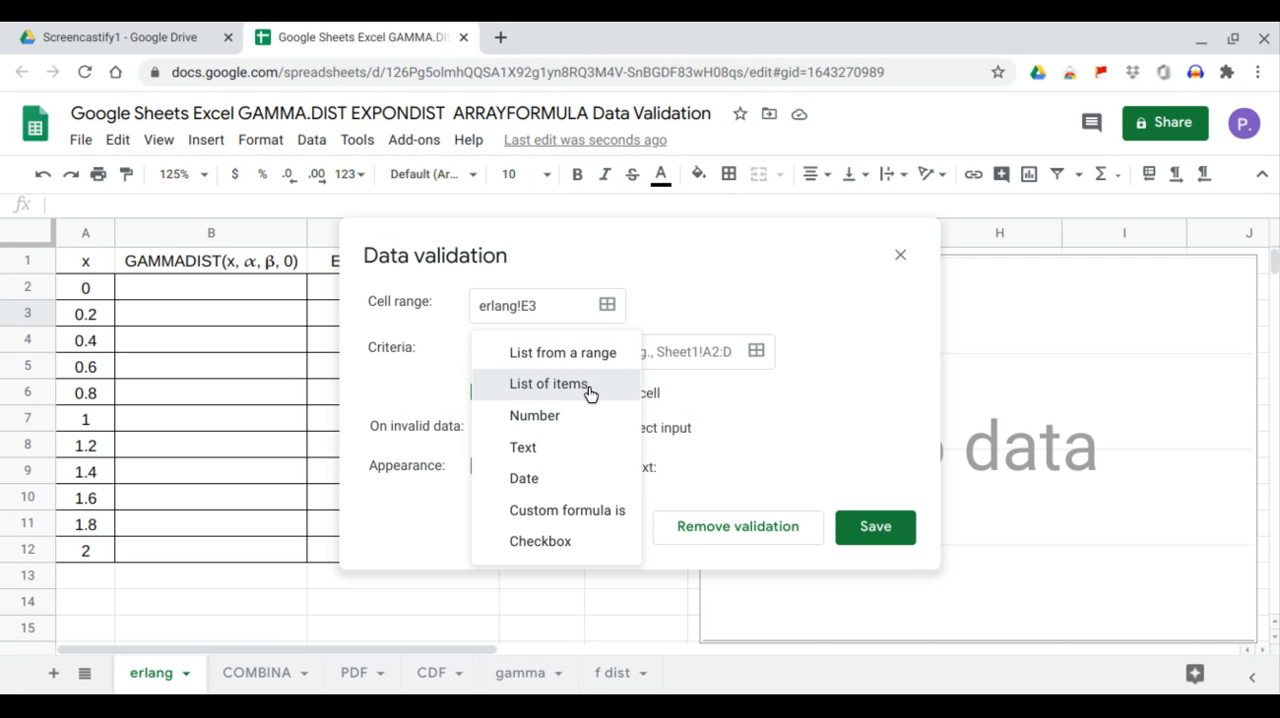
left_click(589, 386)
left_click(633, 360)
type("0.33,0.5,1,2,3")
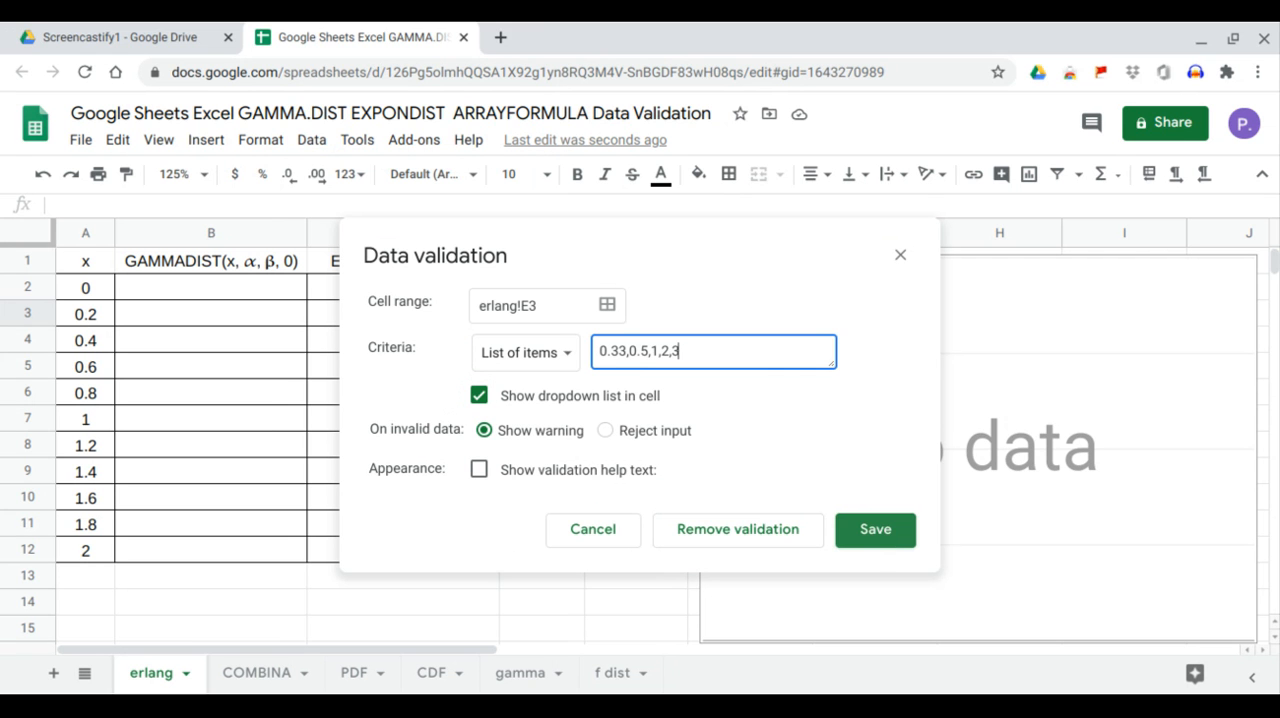
left_click(886, 537)
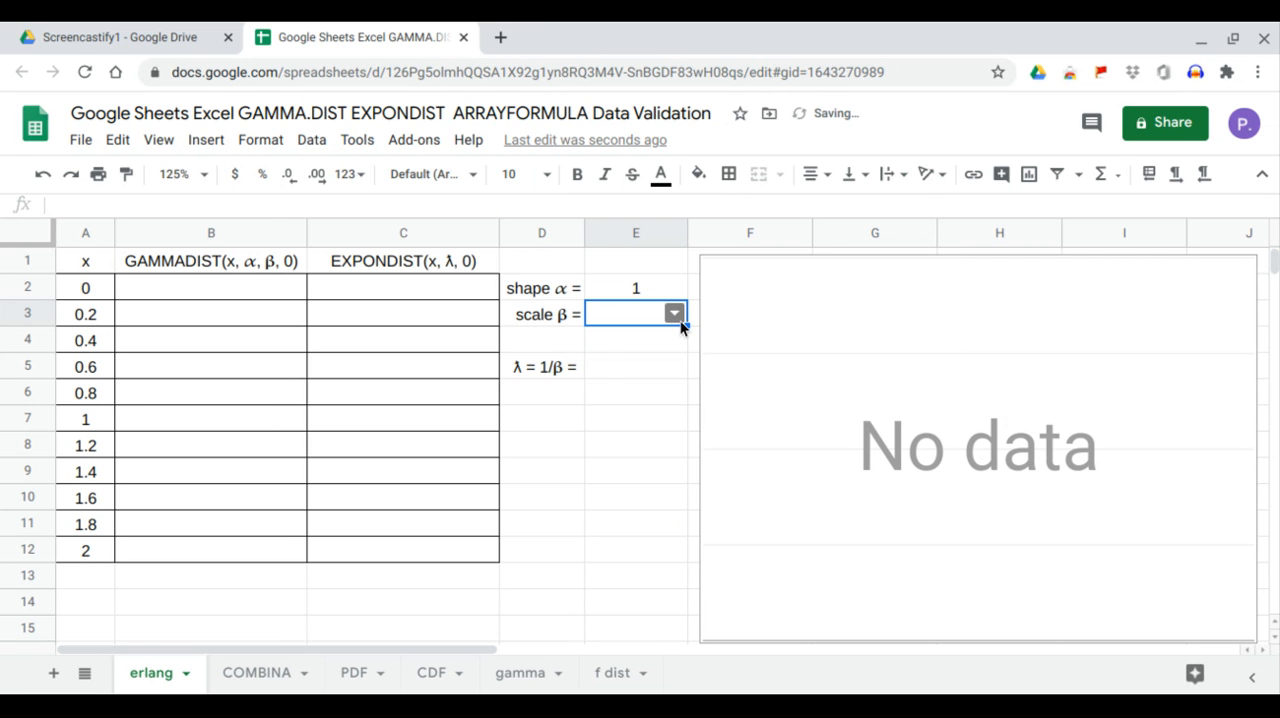
left_click(679, 320)
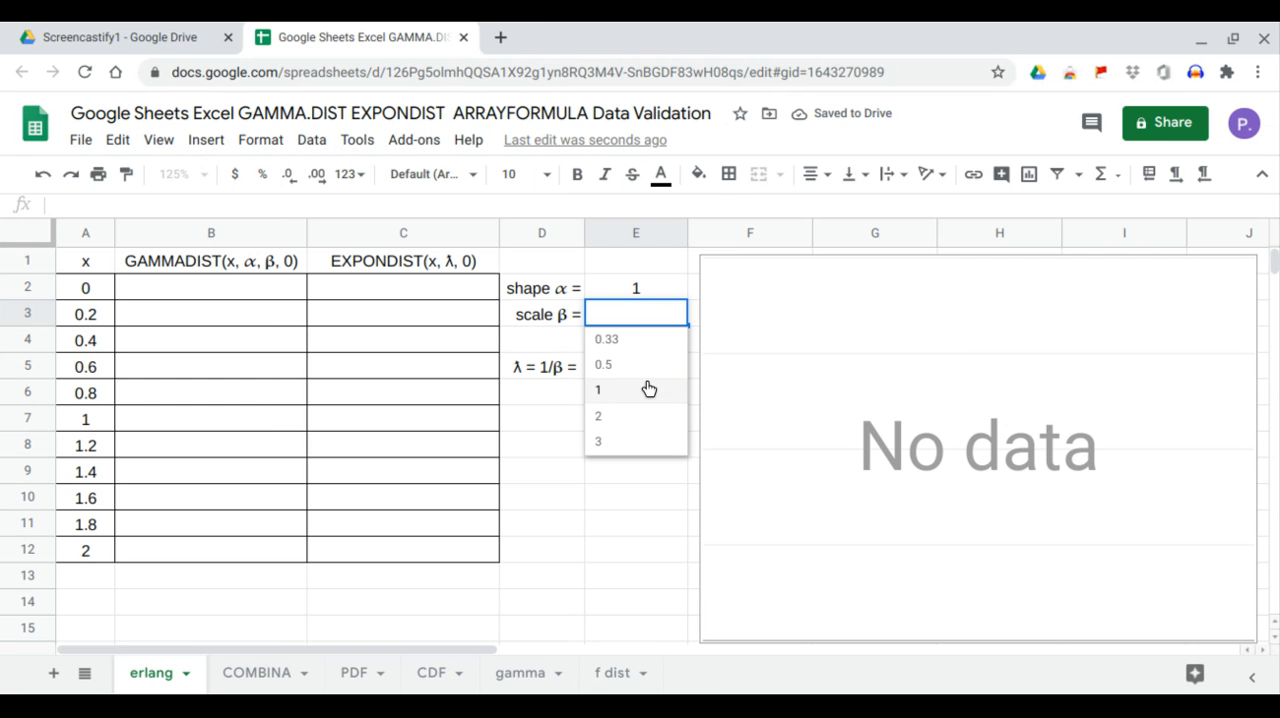
left_click(543, 428)
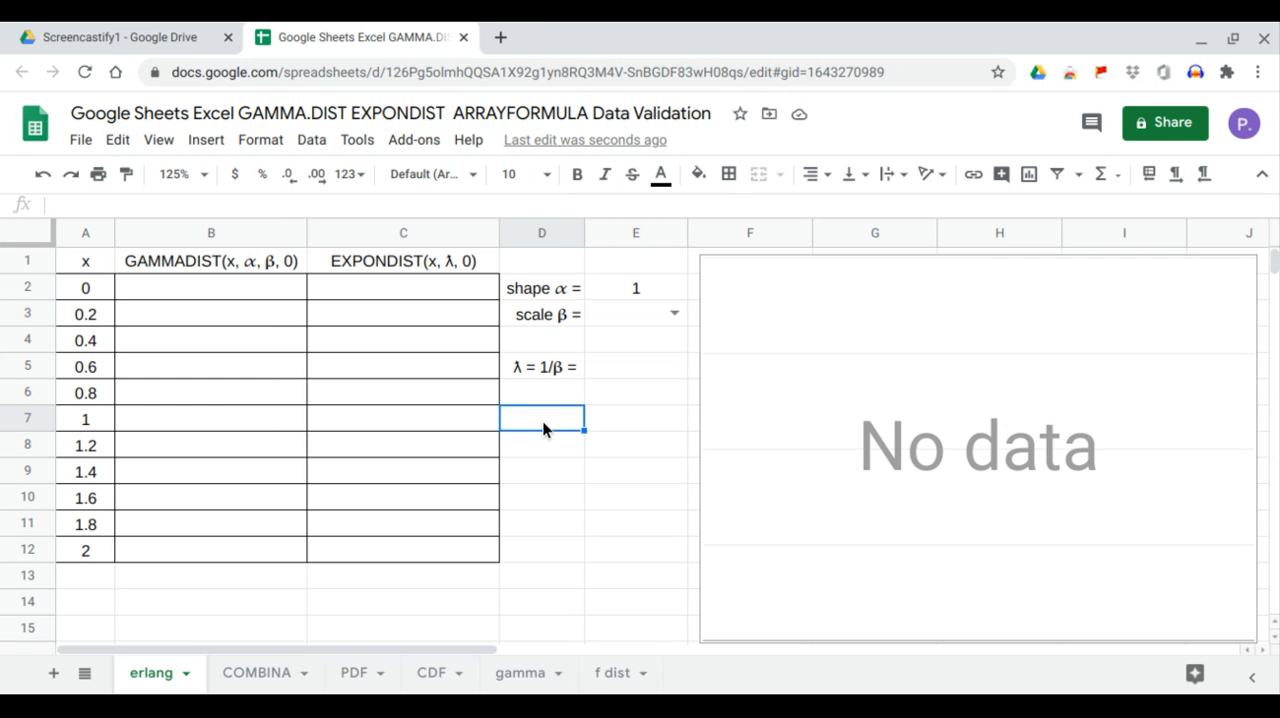
- Enter the formula =1/E3 in cell E5 to calculate λ from the scale β
left_click(631, 372)
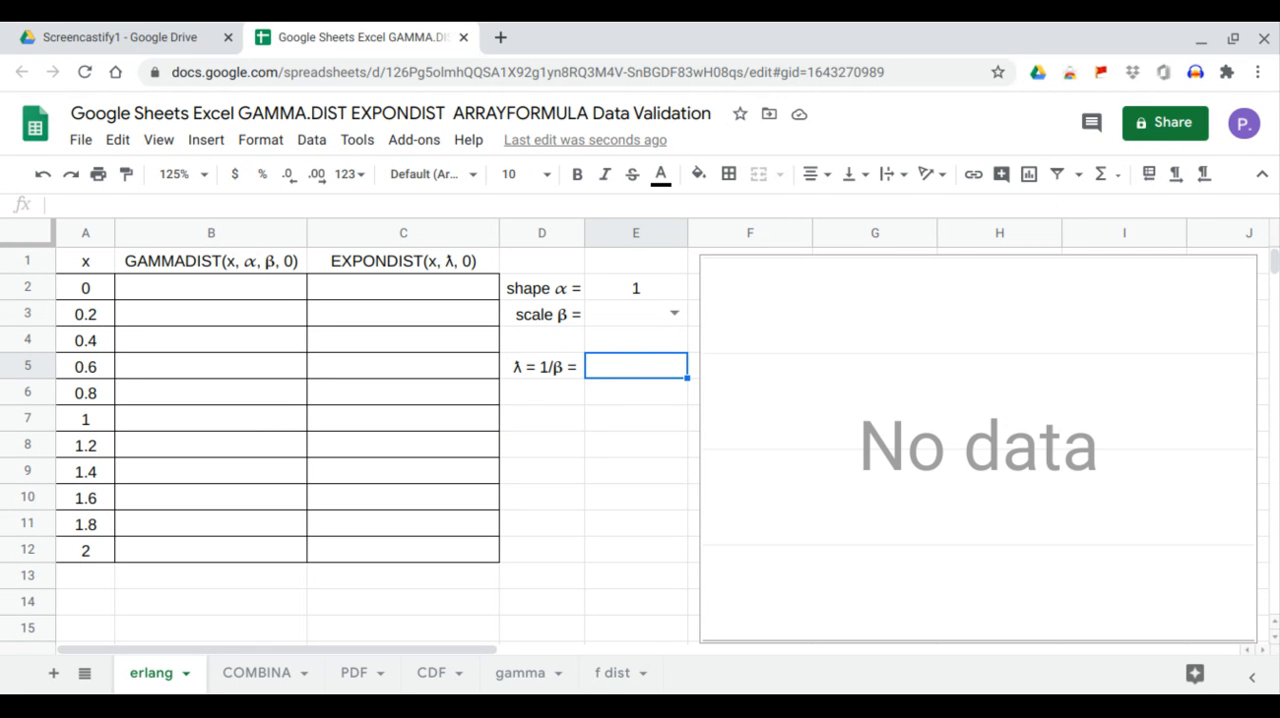
type("=1/")
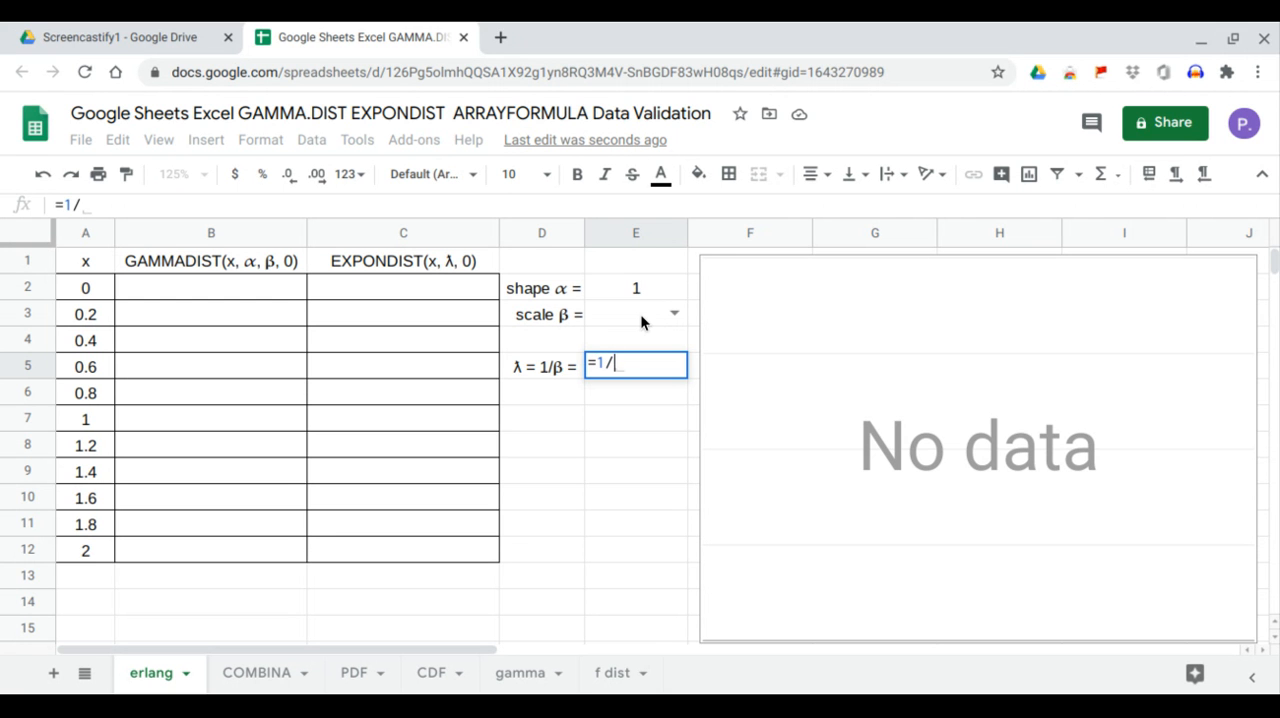
left_click(640, 316)
key("Return")
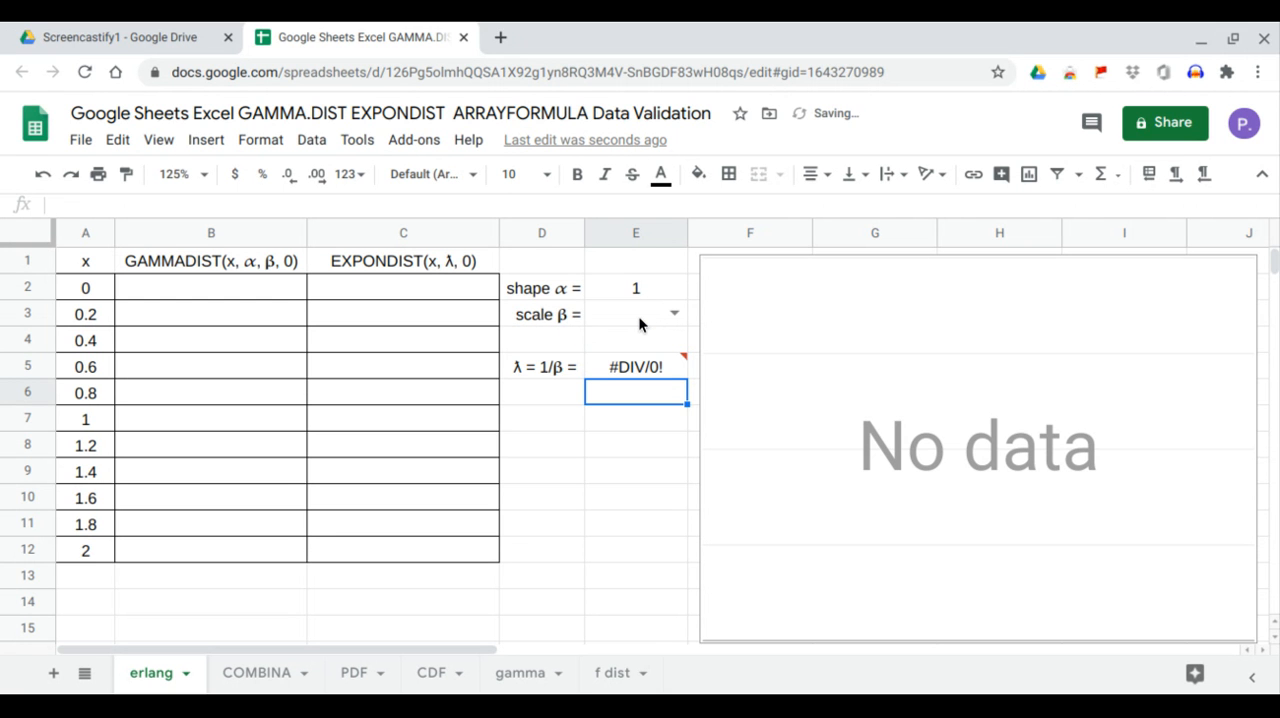
- Choose 1 as the scale β from the dropdown list in cell E3
left_click(667, 321)
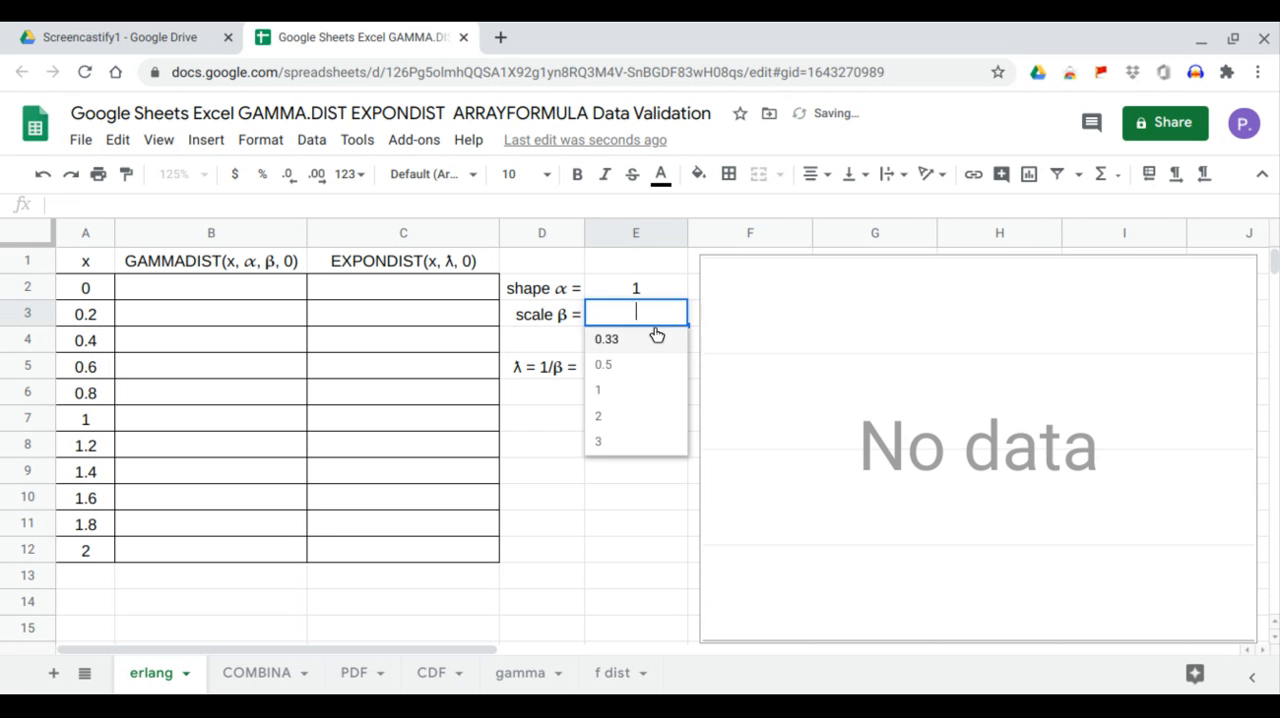
left_click(611, 401)
left_click(619, 418)
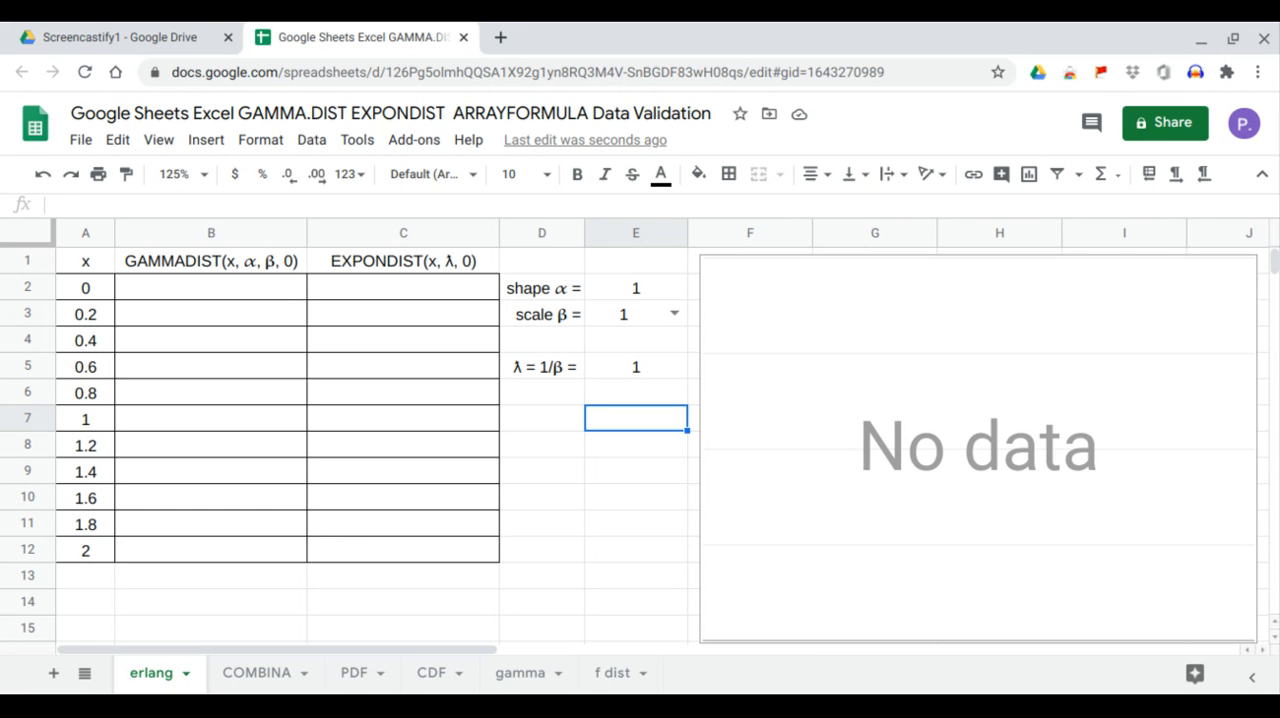
- Fill the GAMMADIST column from cell B2 with the formula =ARRAYFORMULA(GAMMADIST(A2:A12,E2,E3,0))
left_click(282, 286)
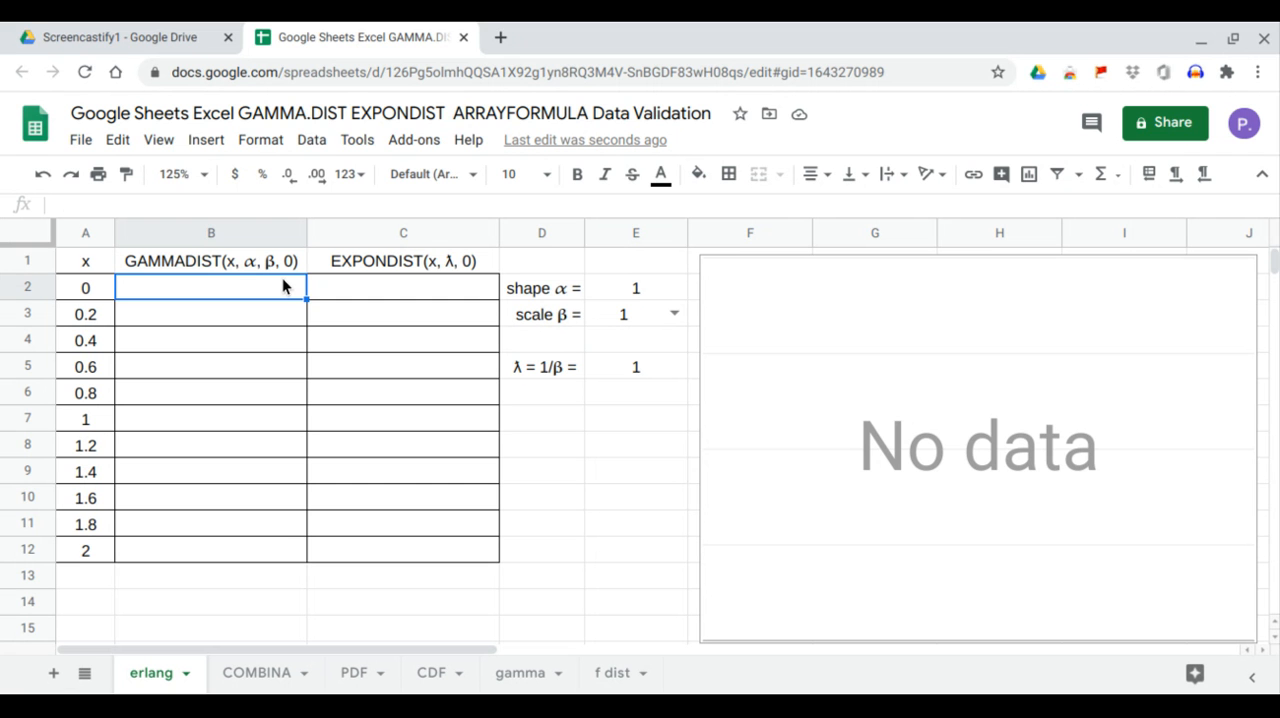
type("=a")
key("Tab")
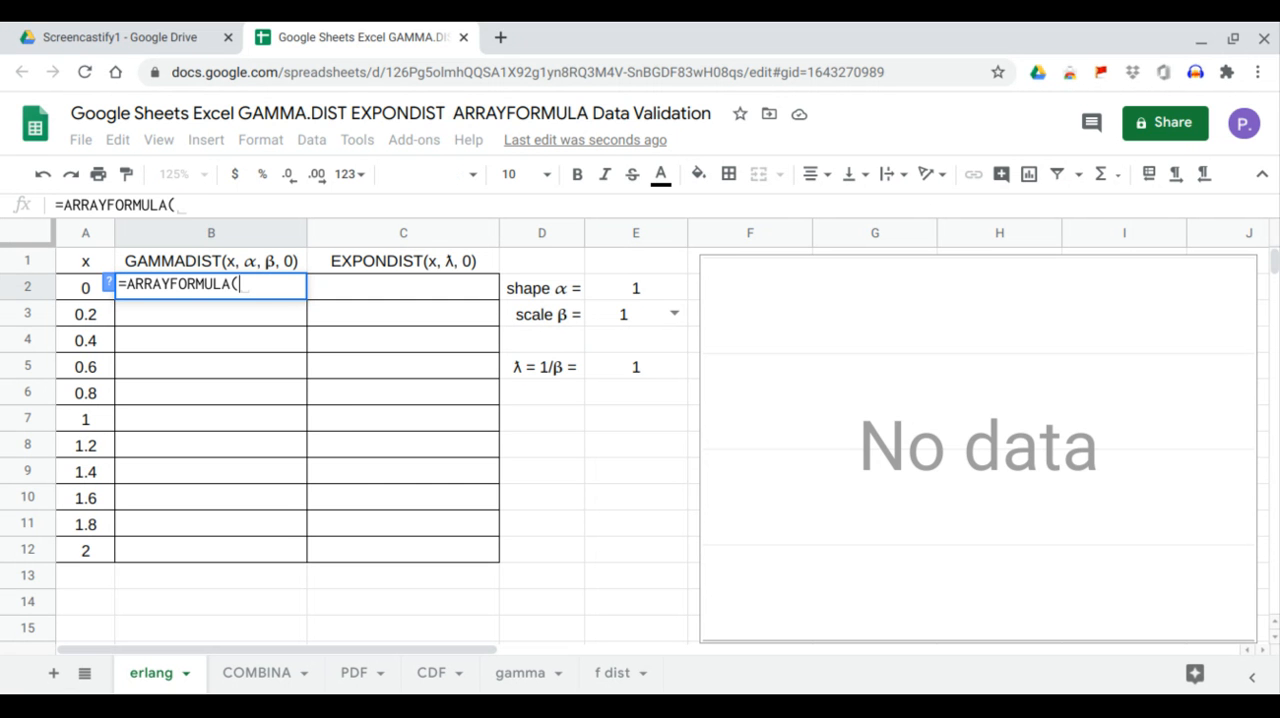
type("gamma")
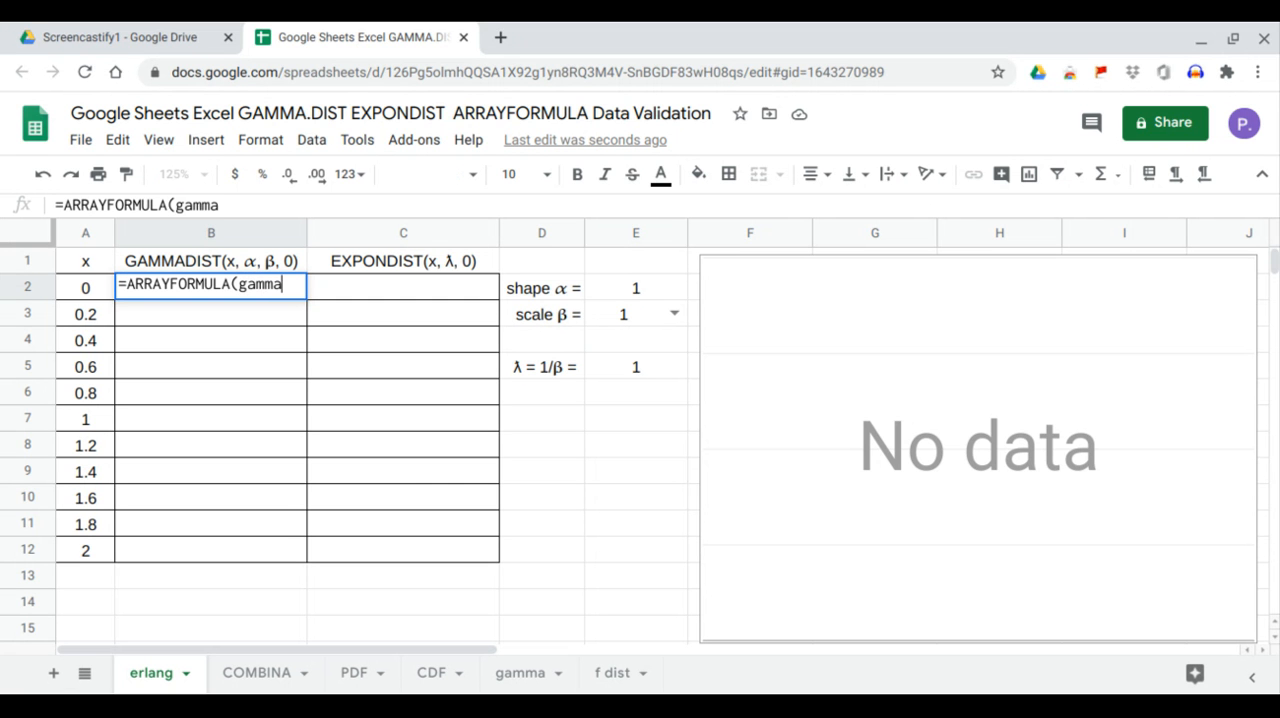
type("dis")
key("Tab")
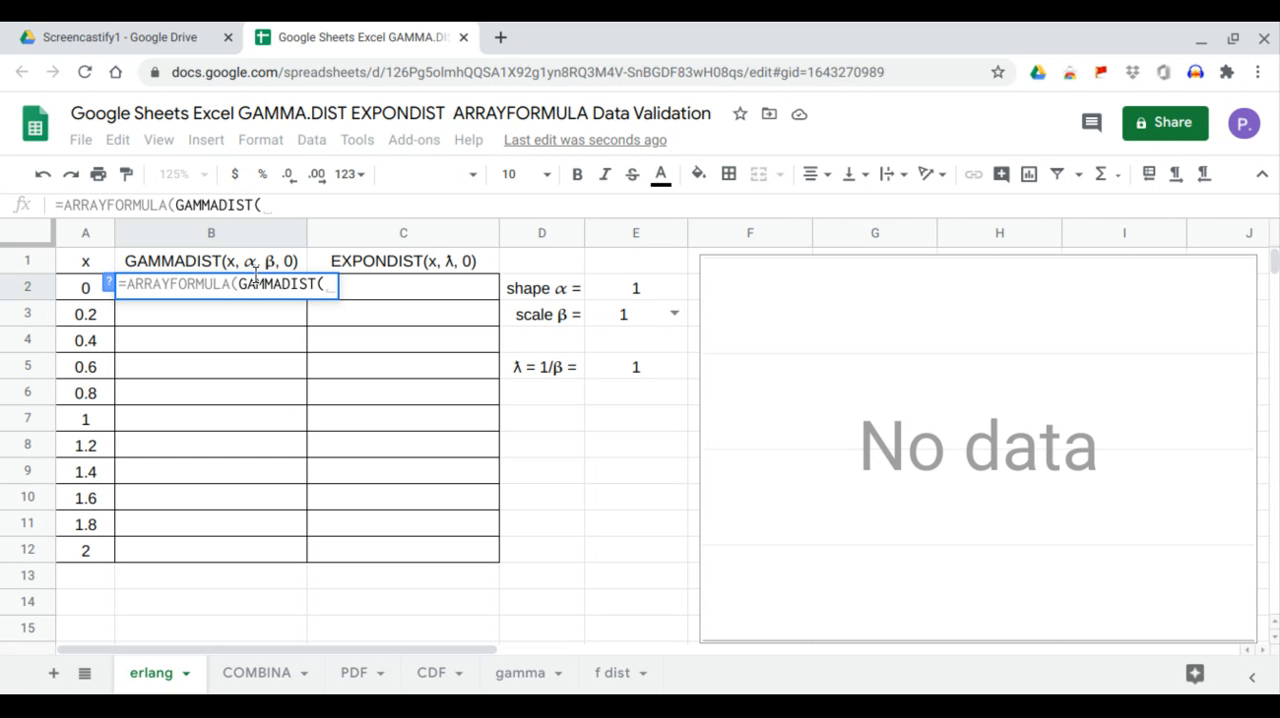
left_click_drag(88, 292, 104, 547)
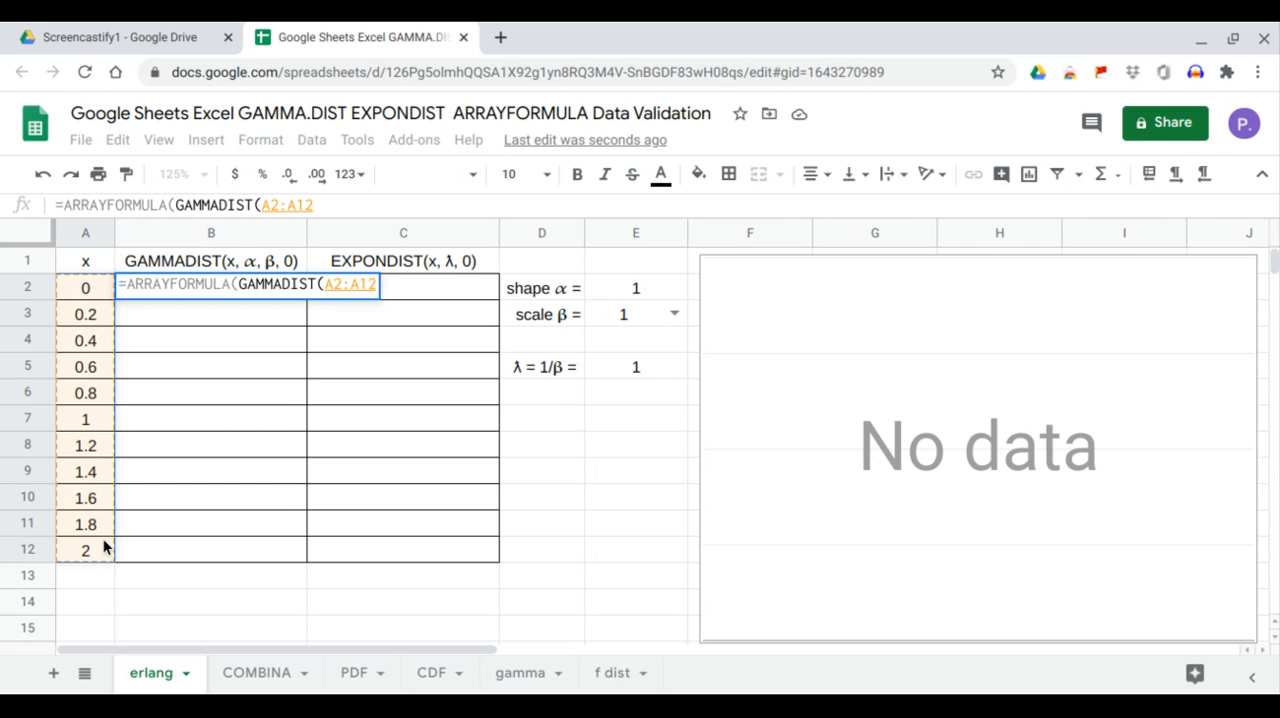
type(",")
left_click(619, 291)
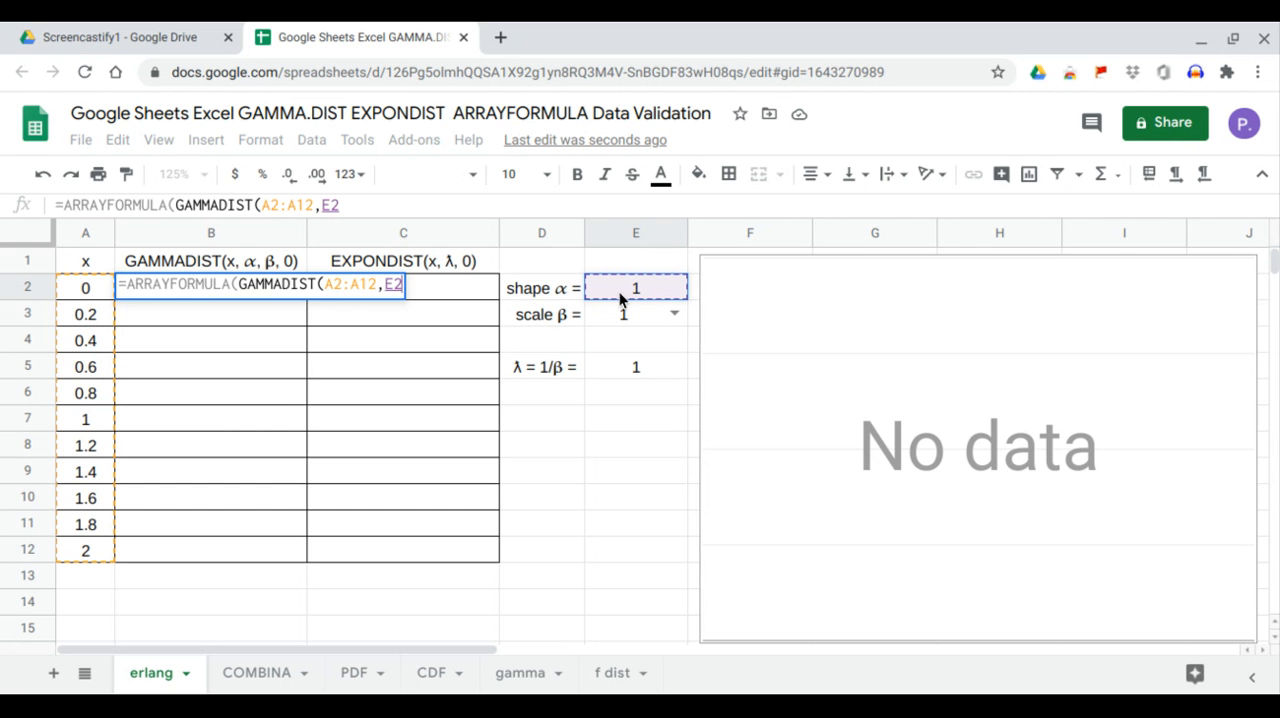
type(",")
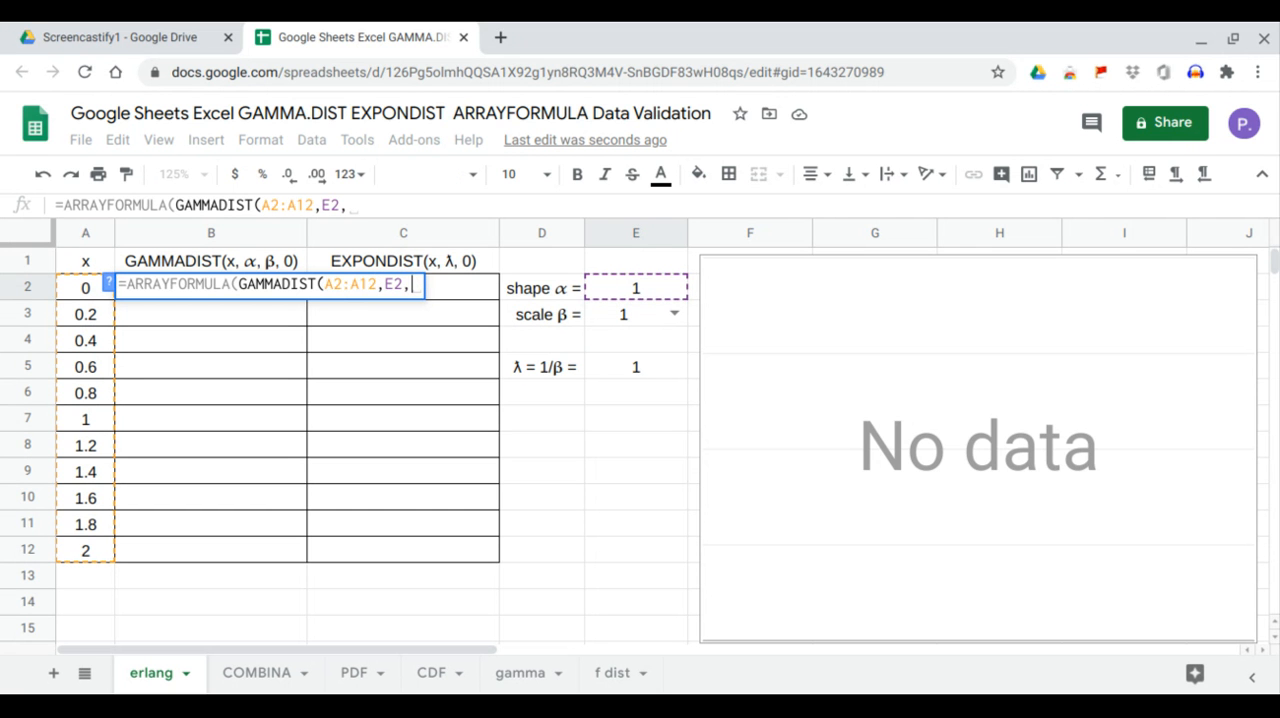
left_click(620, 320)
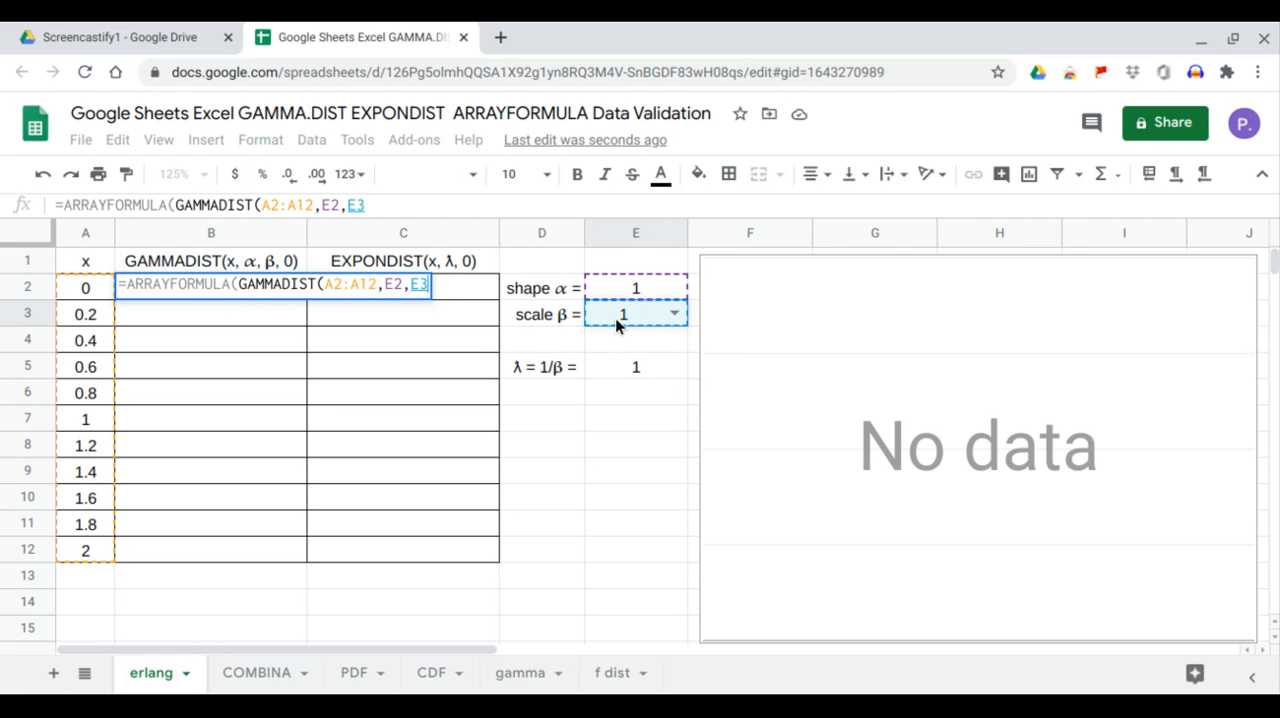
type(",")
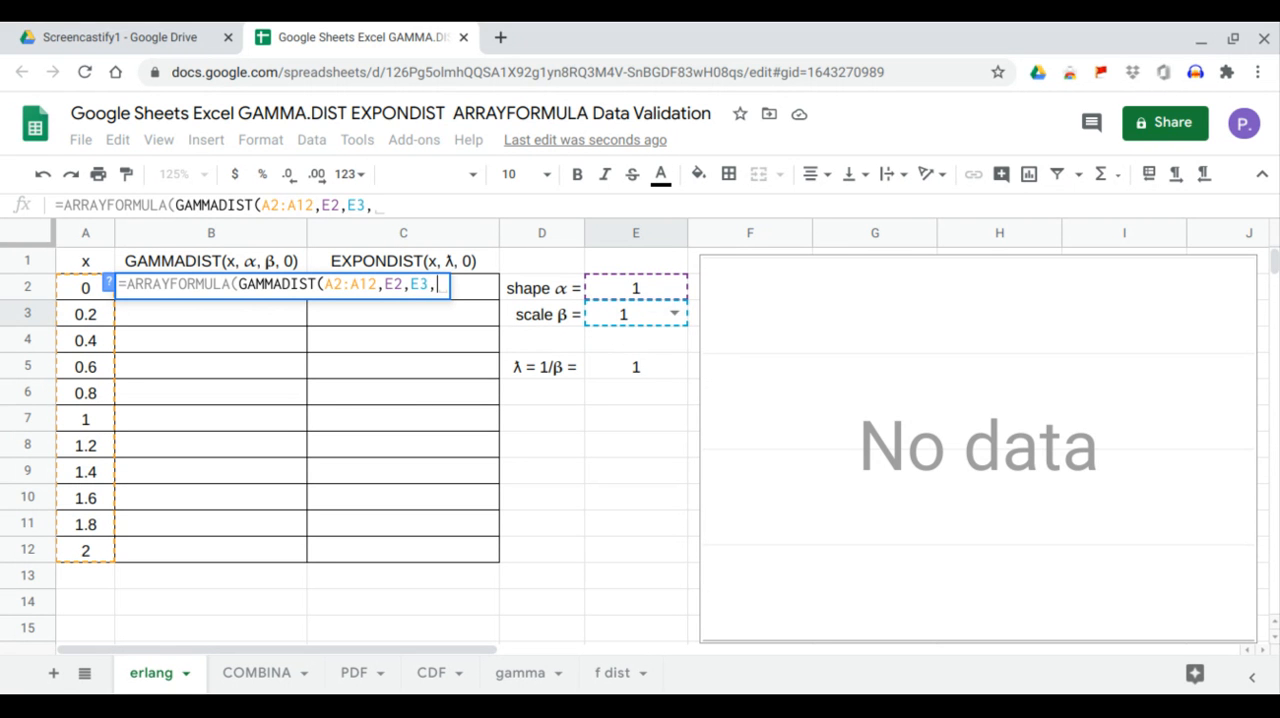
type("0")
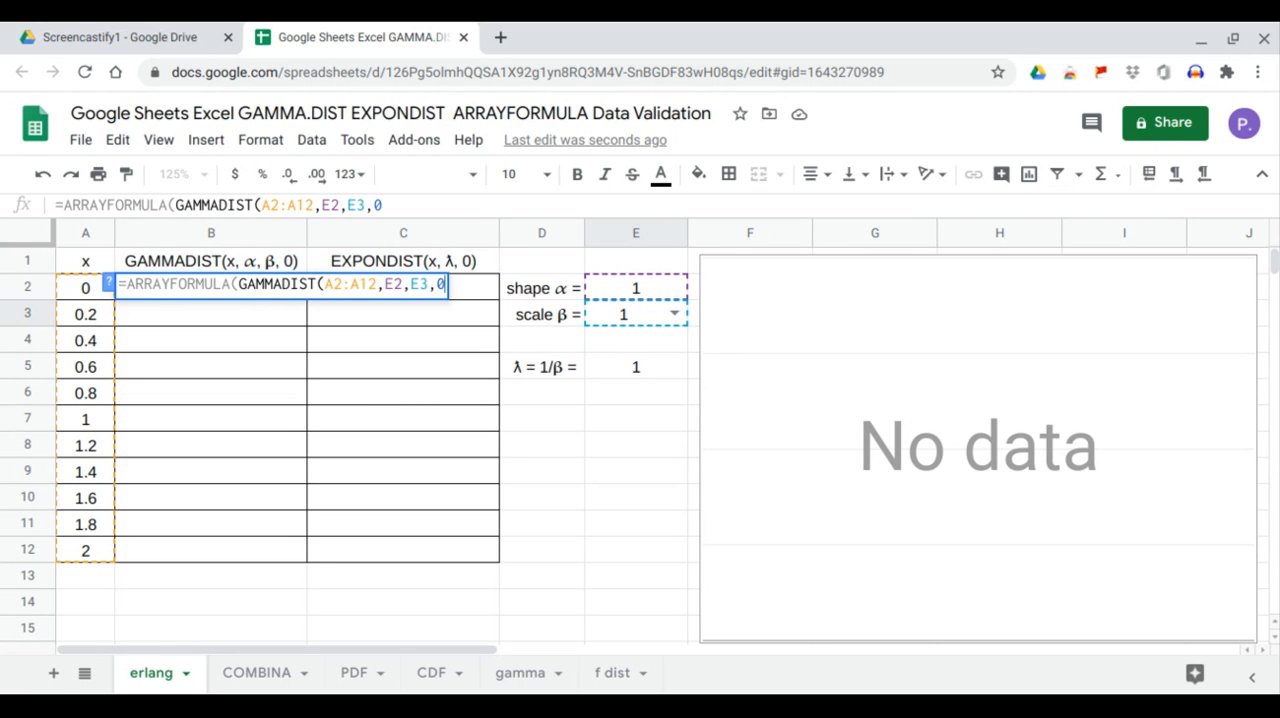
type(")")
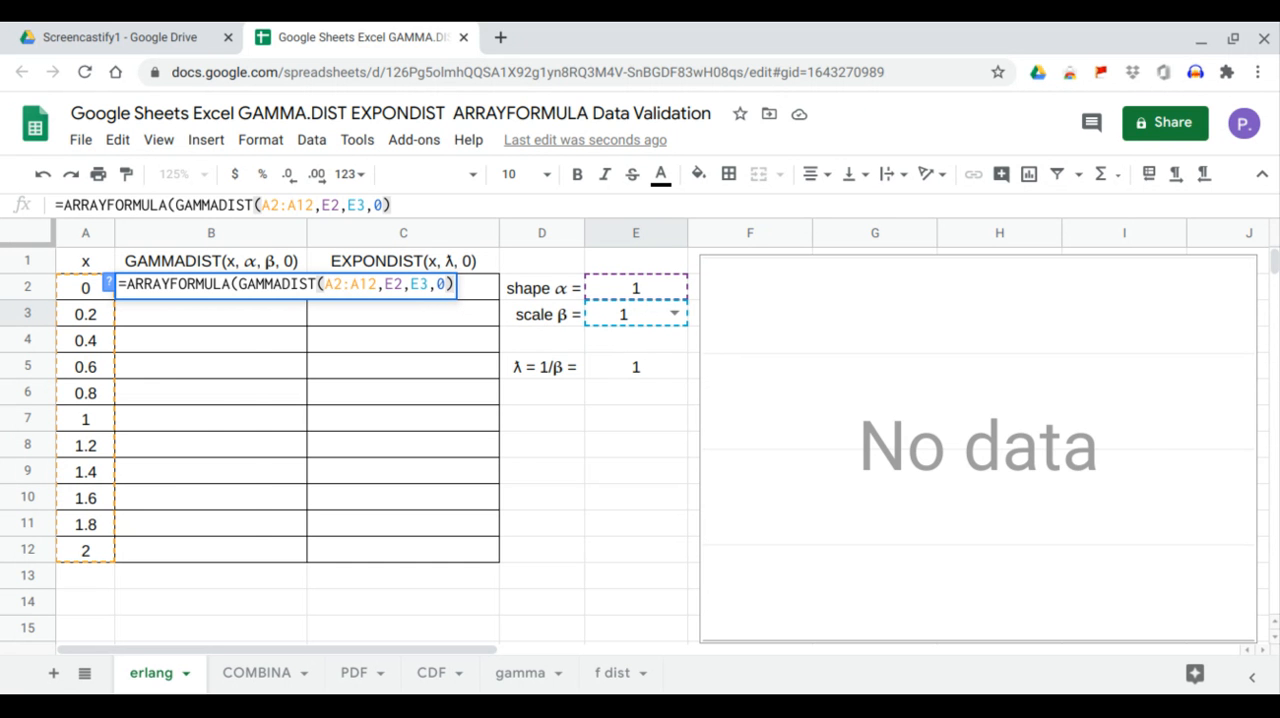
key("Return")
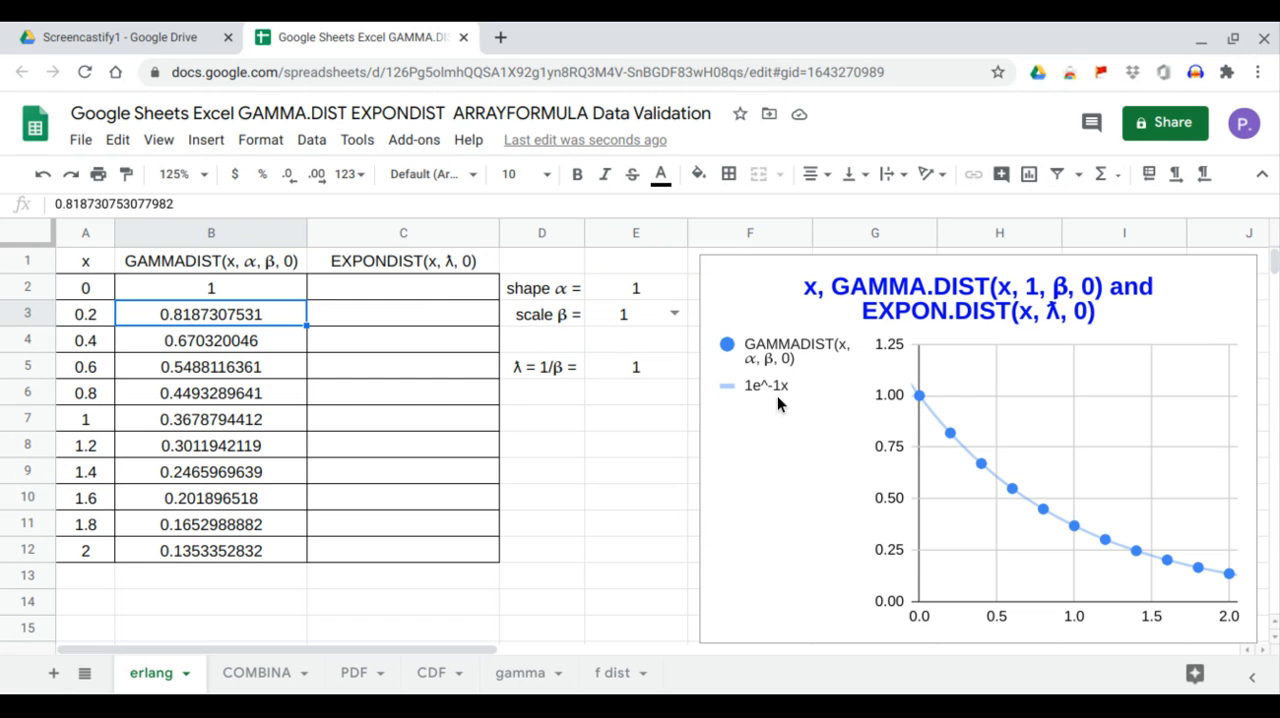
- Fill the EXPONDIST column from cell C2 with the formula =ARRAYFORMULA(EXPONDIST(A2:A12,E5,0))
left_click(441, 298)
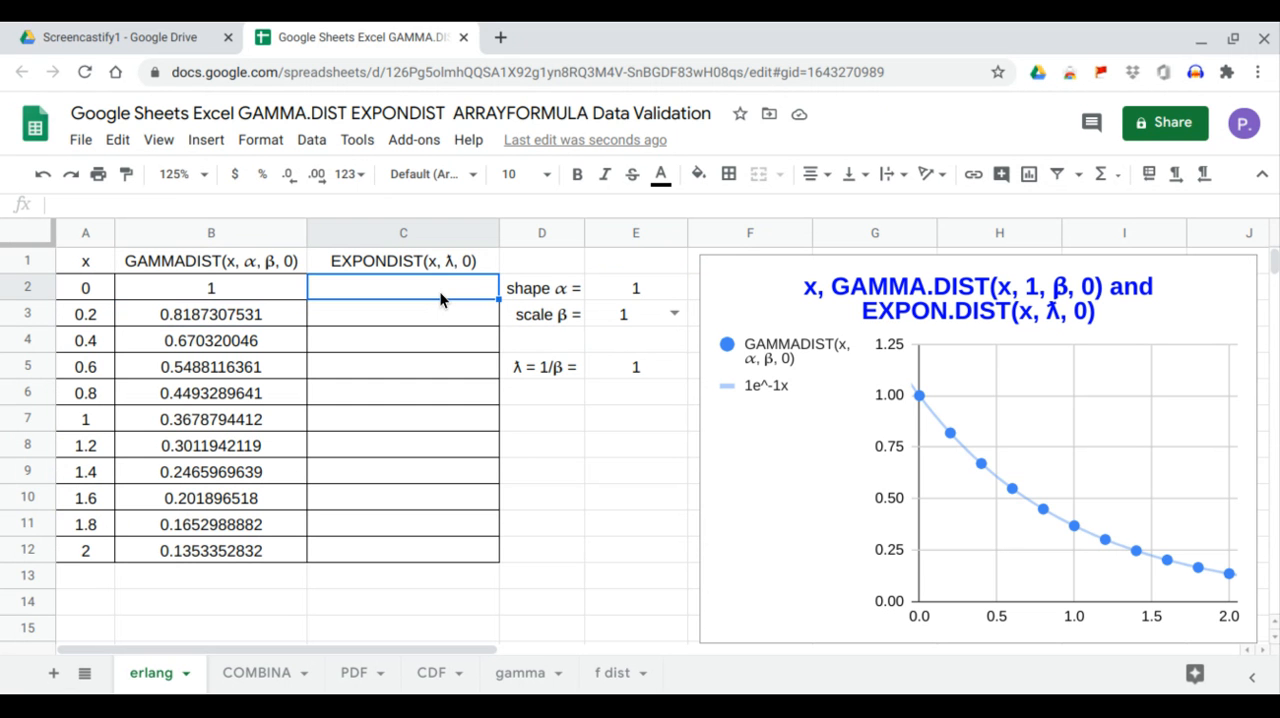
type("=")
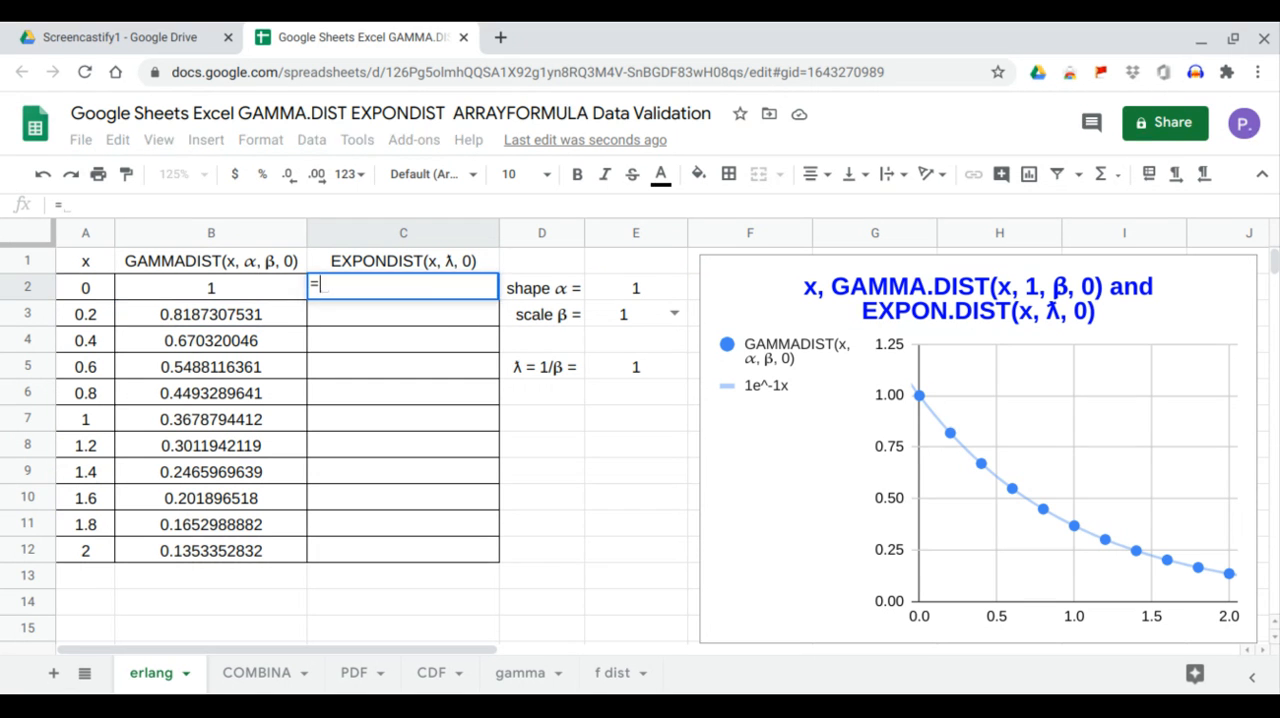
type("arr")
key("Tab")
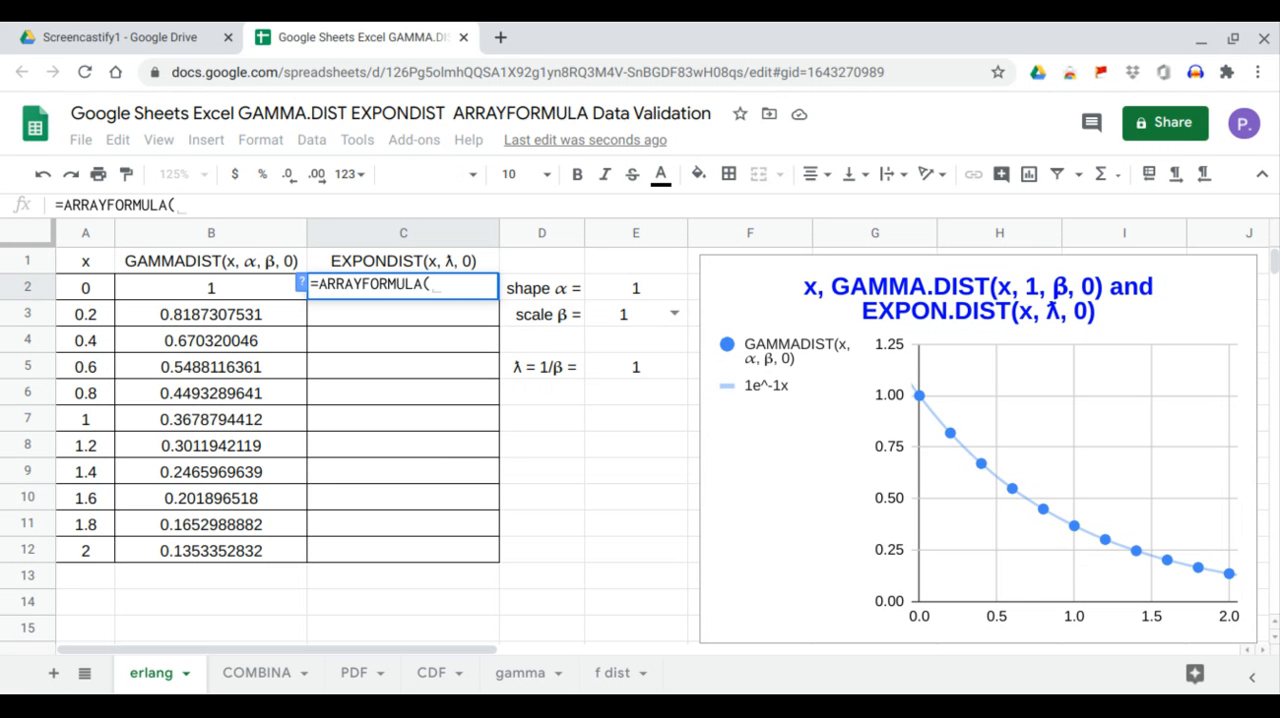
type("expo")
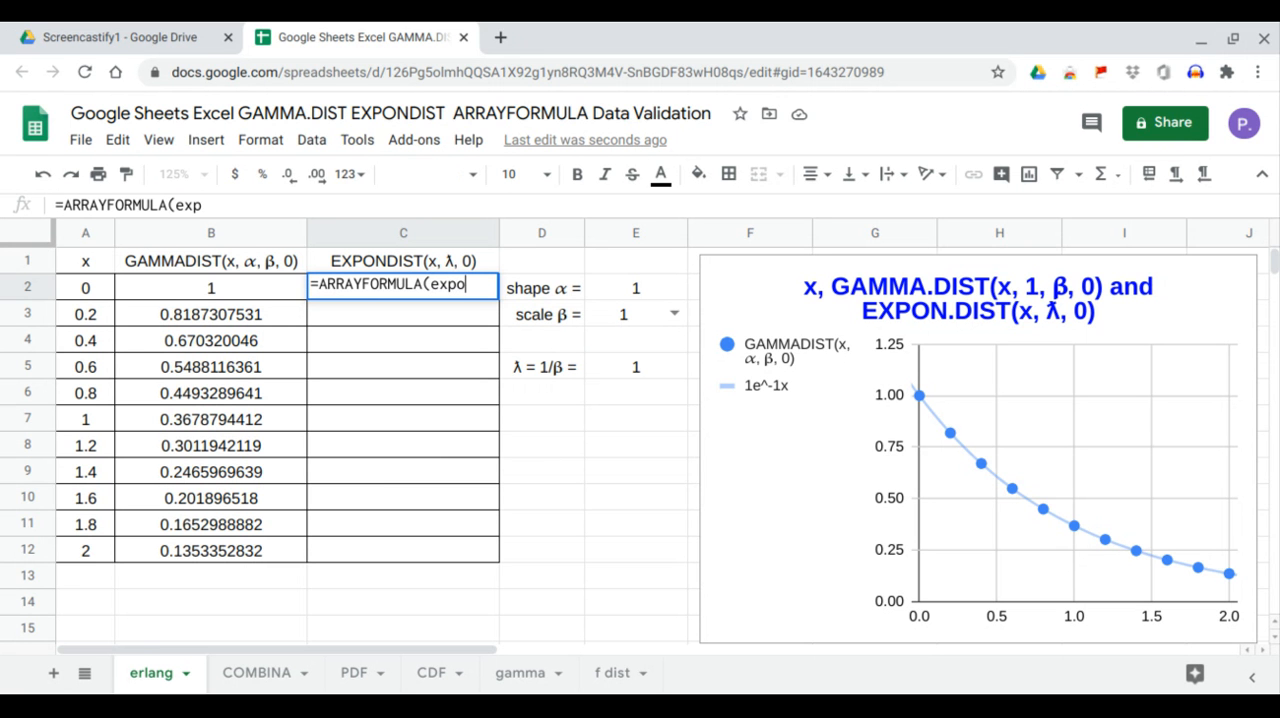
type("ndis")
key("Tab")
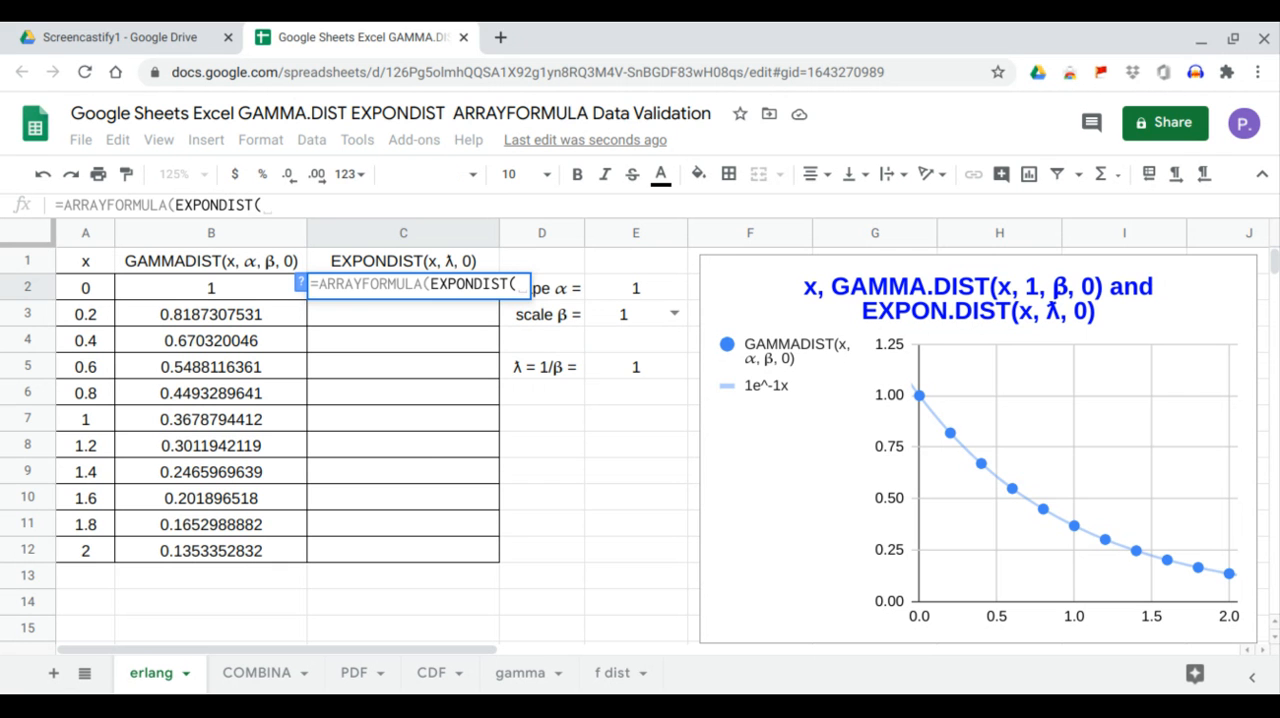
left_click_drag(105, 295, 107, 543)
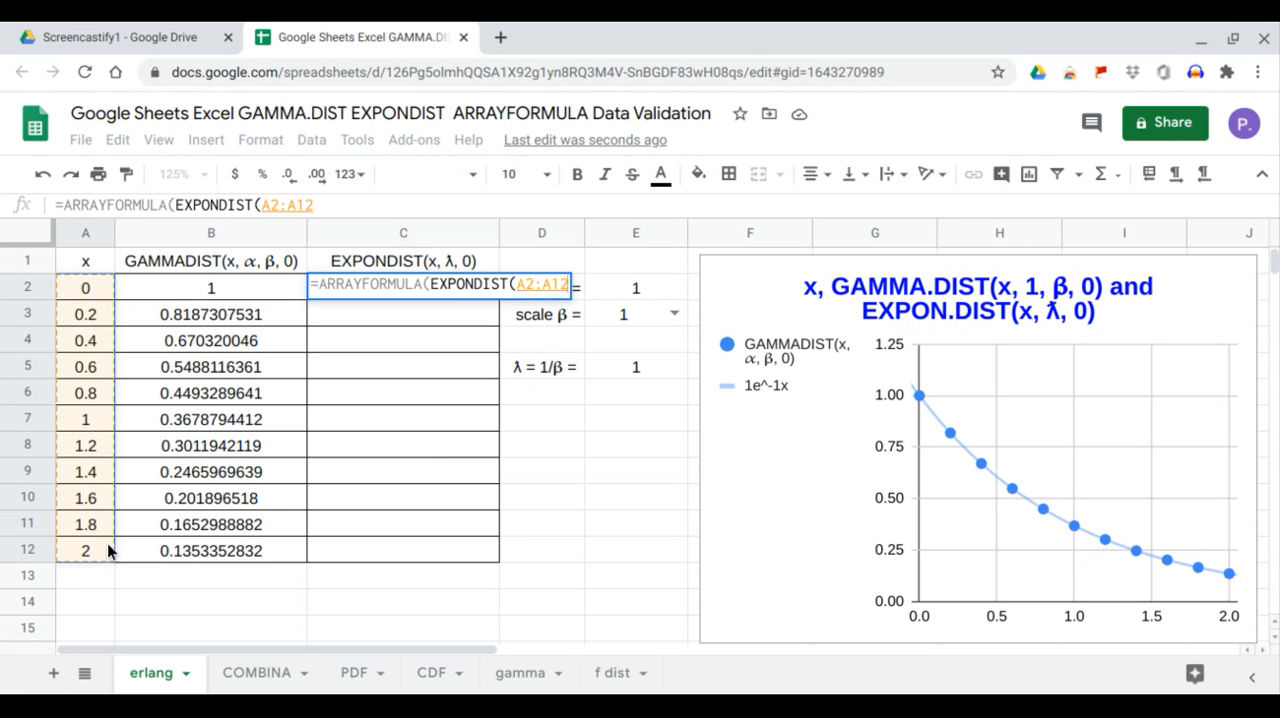
type(",")
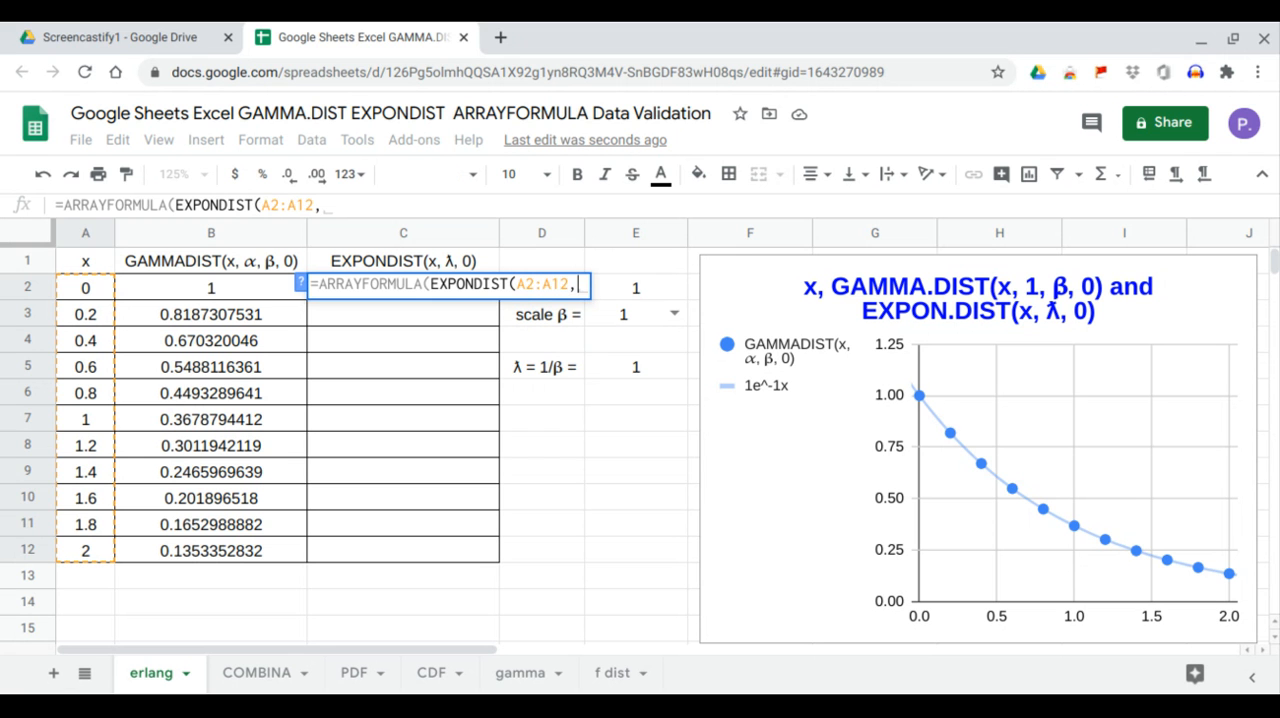
left_click(622, 376)
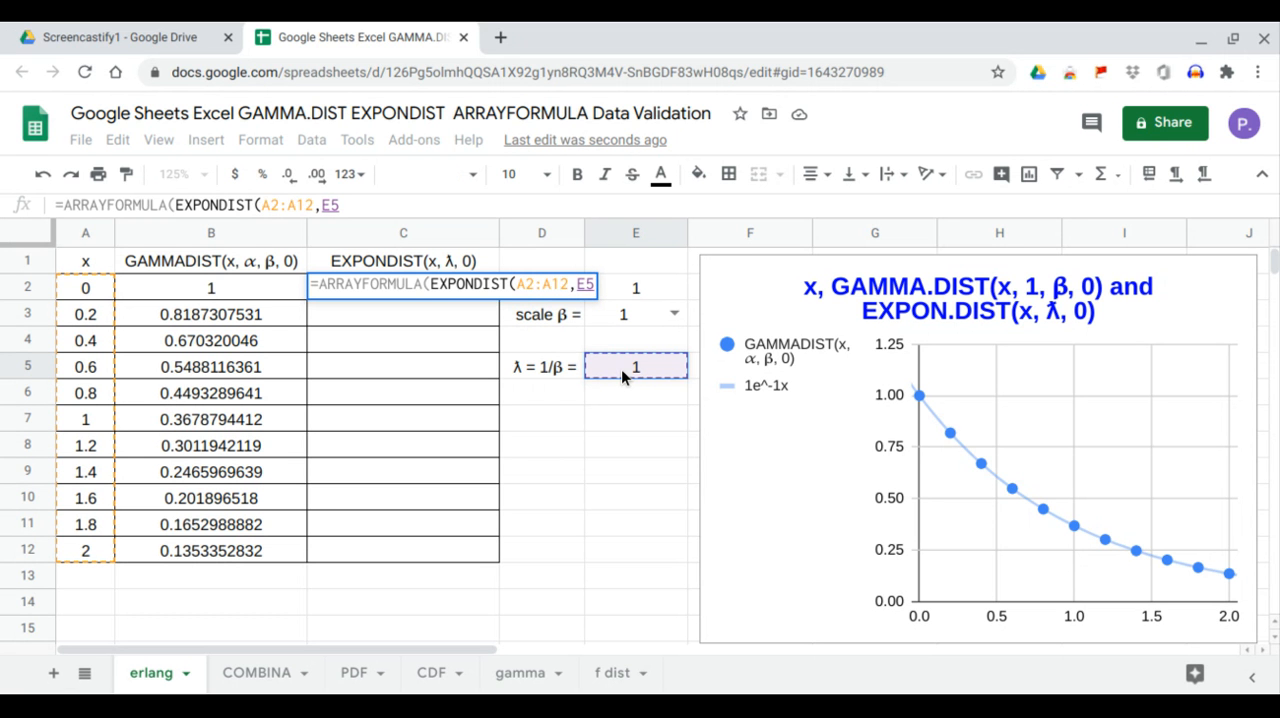
type(",0")
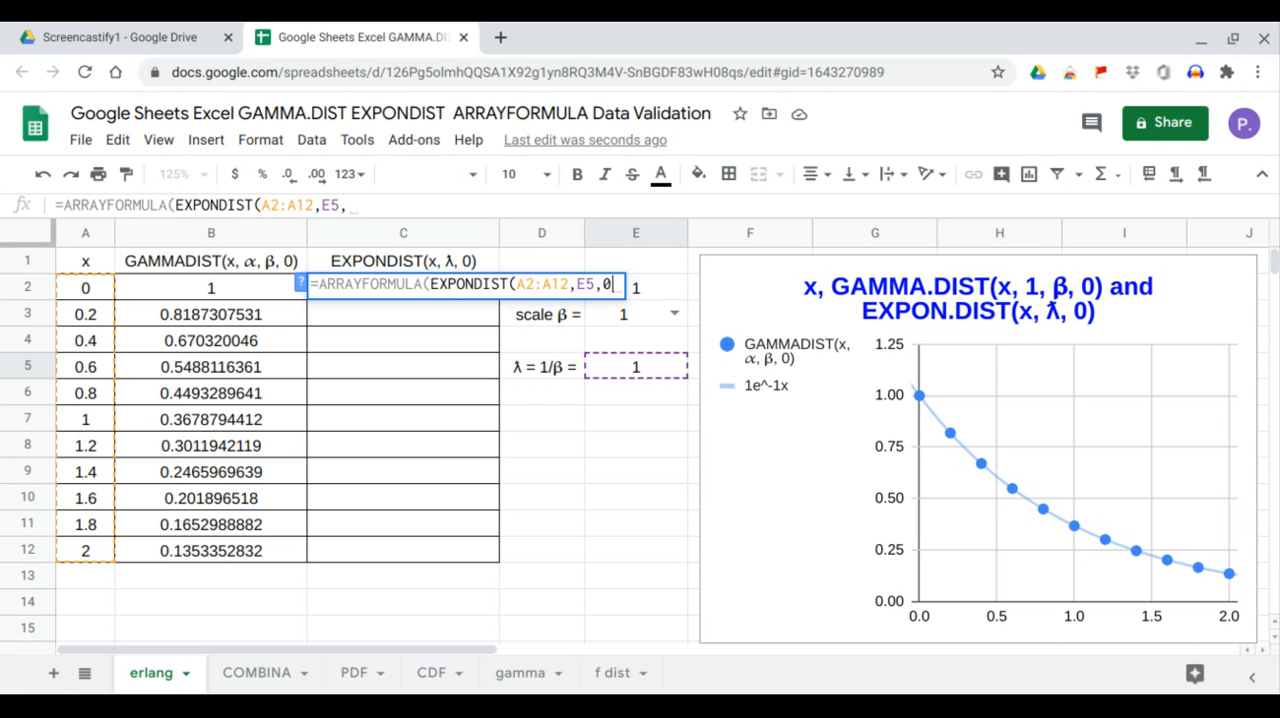
type(")")
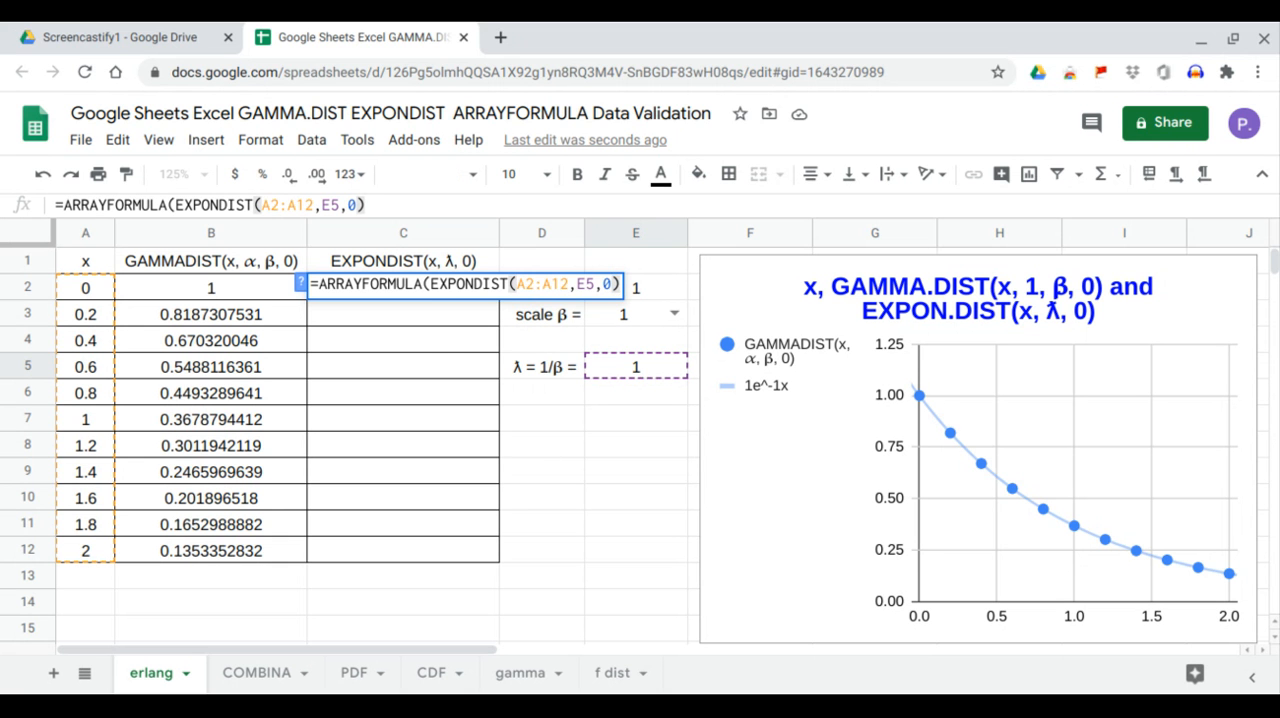
key("Return")
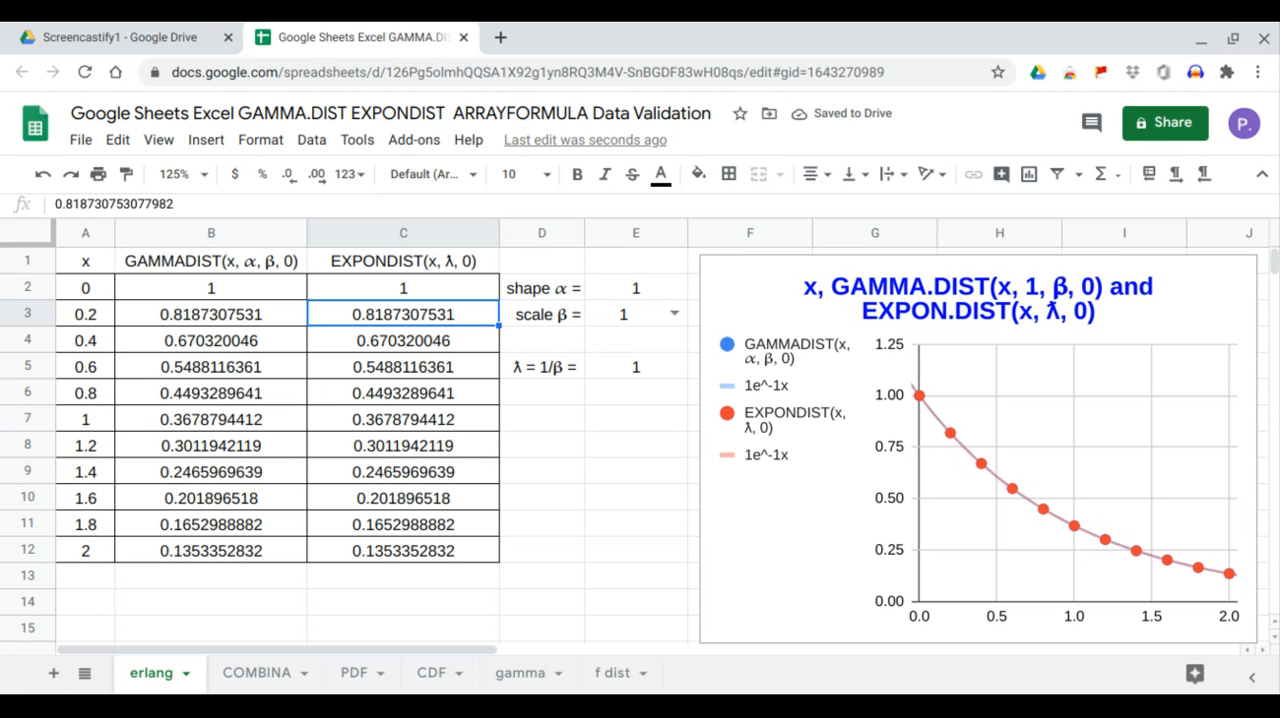
- Compare the GAMMADIST values in B3:B12 with the EXPONDIST values in C3:C12 by highlighting each range
left_click_drag(267, 342, 290, 470)
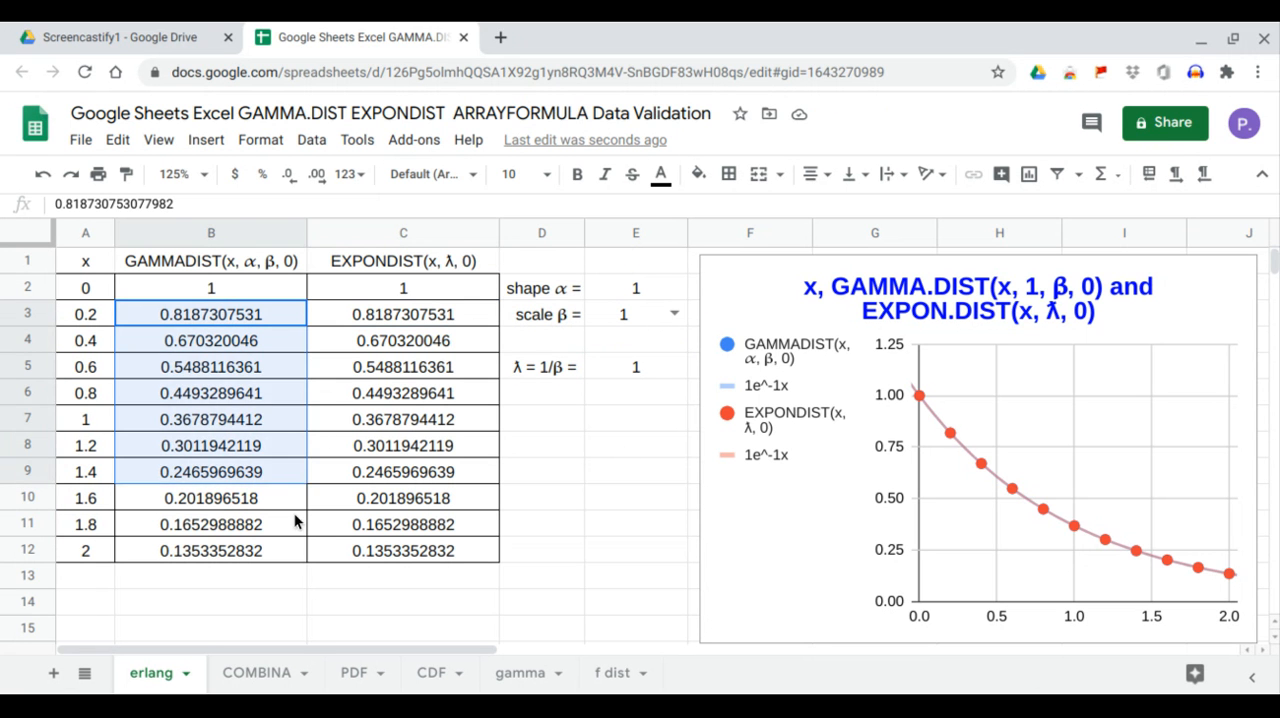
left_click_drag(295, 520, 300, 550)
left_click_drag(403, 316, 412, 549)
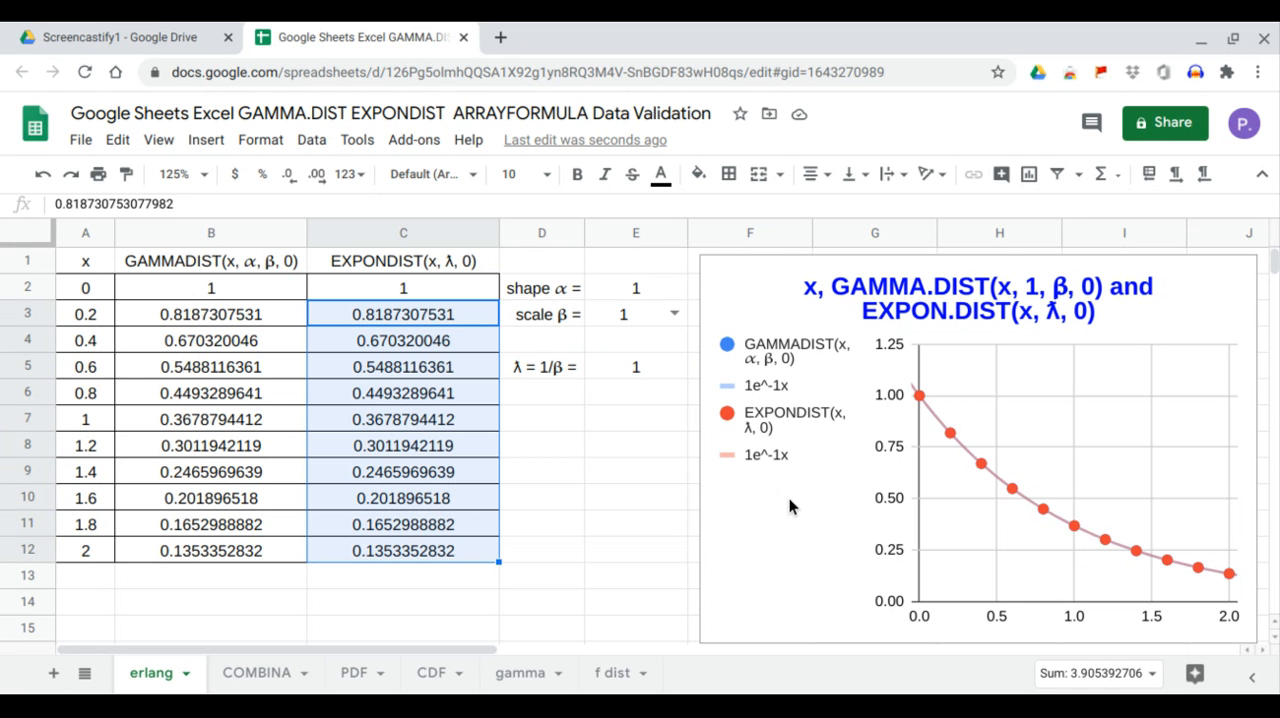
- Try 0.33 and 0.5 in turn as the scale β in cell E3 to compare both distributions and their chart trendlines
left_click(675, 315)
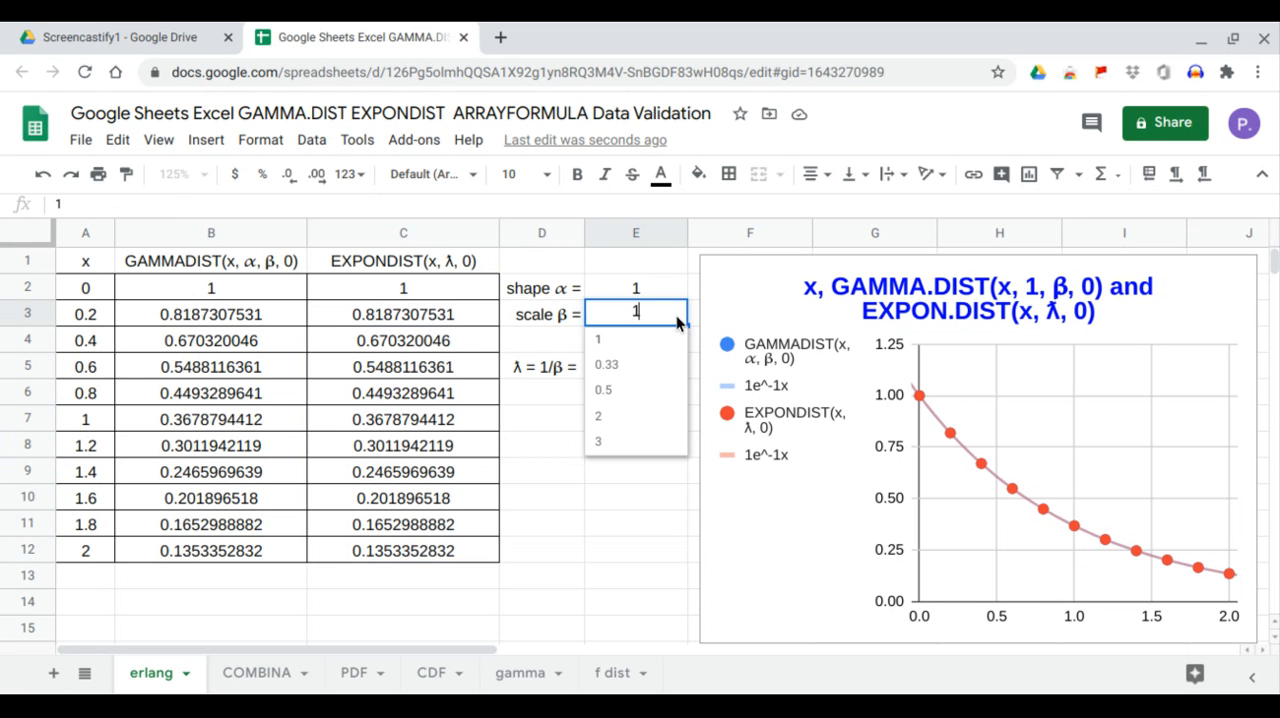
left_click(659, 370)
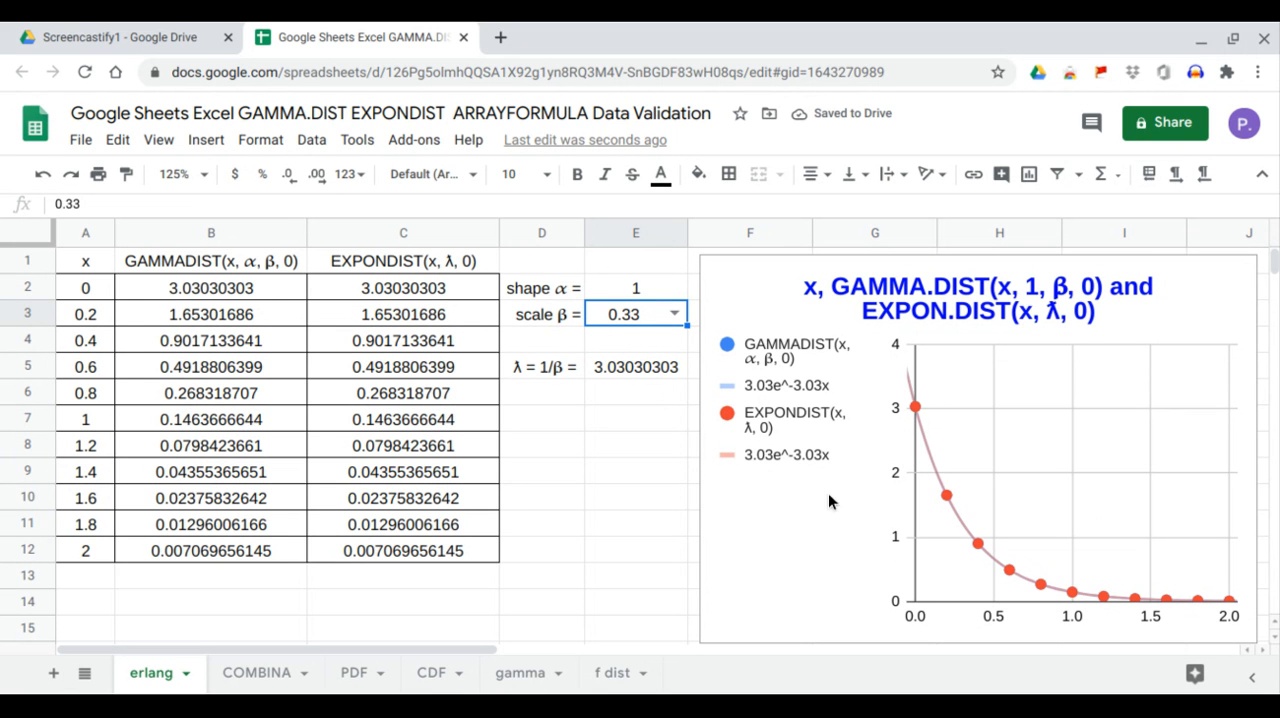
left_click(673, 315)
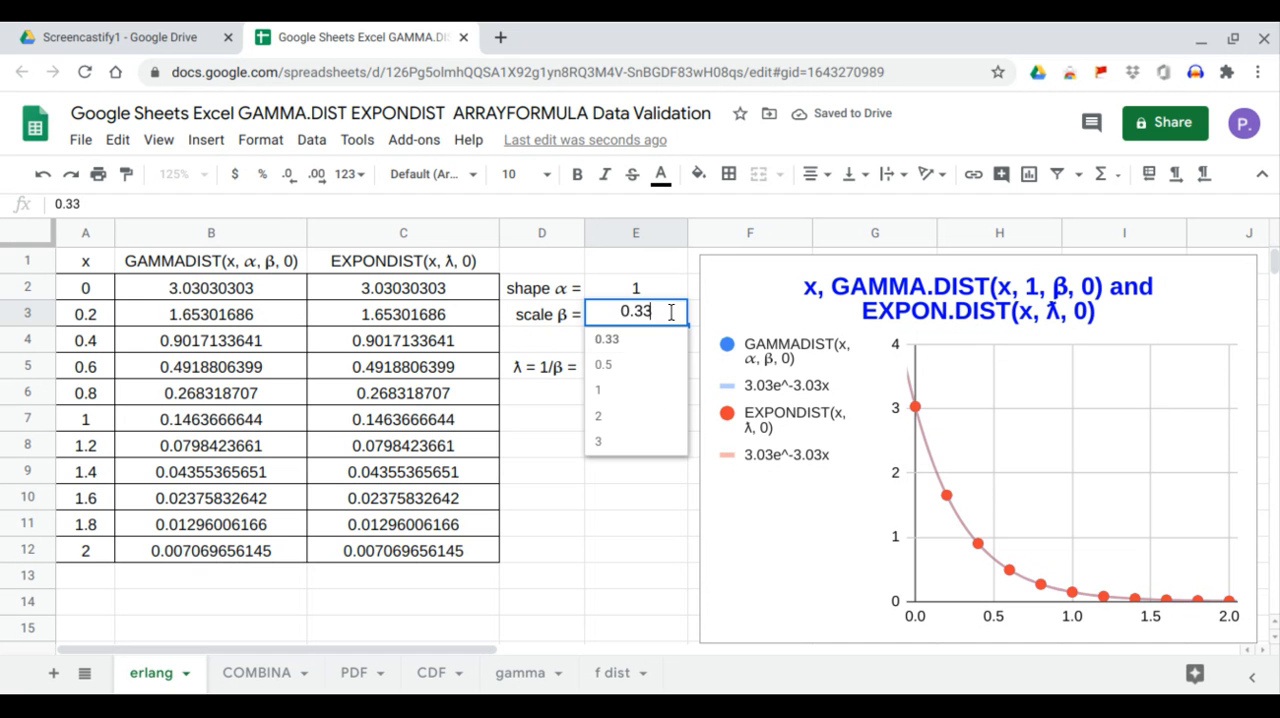
left_click(636, 366)
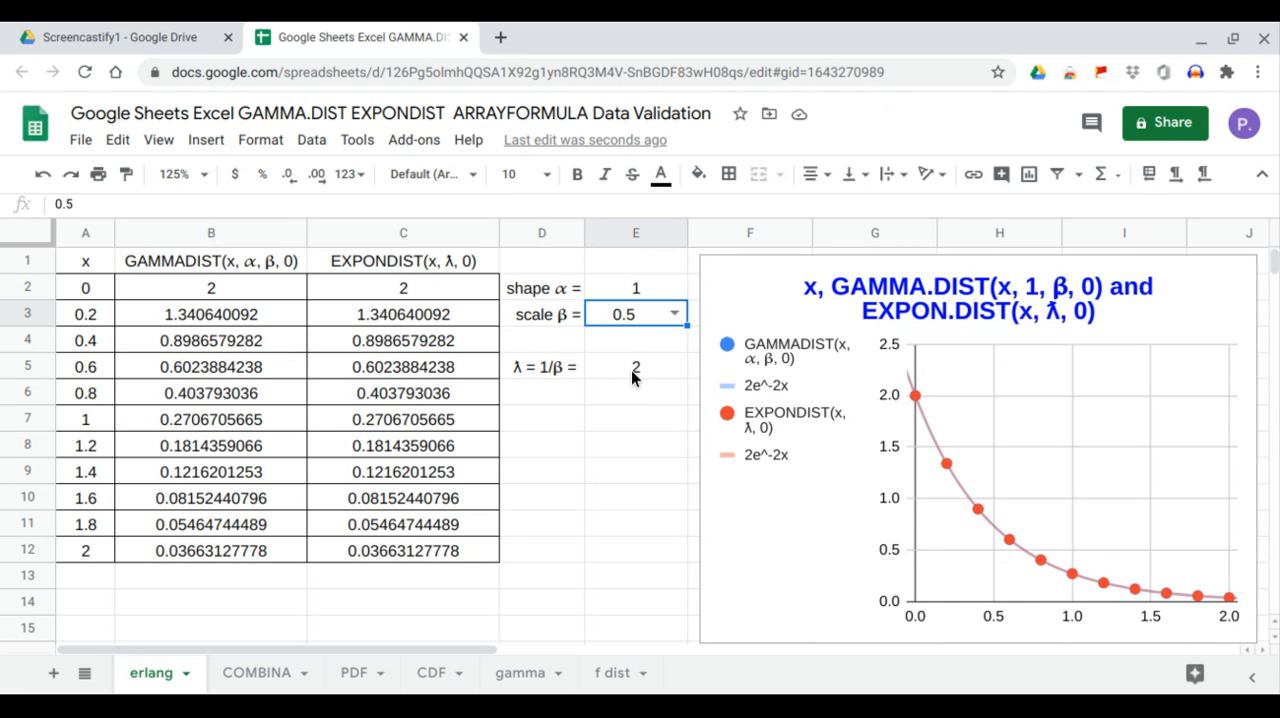
- Try 1 and 2 in turn as the scale β in cell E3 to compare both distributions and the chart
left_click(674, 314)
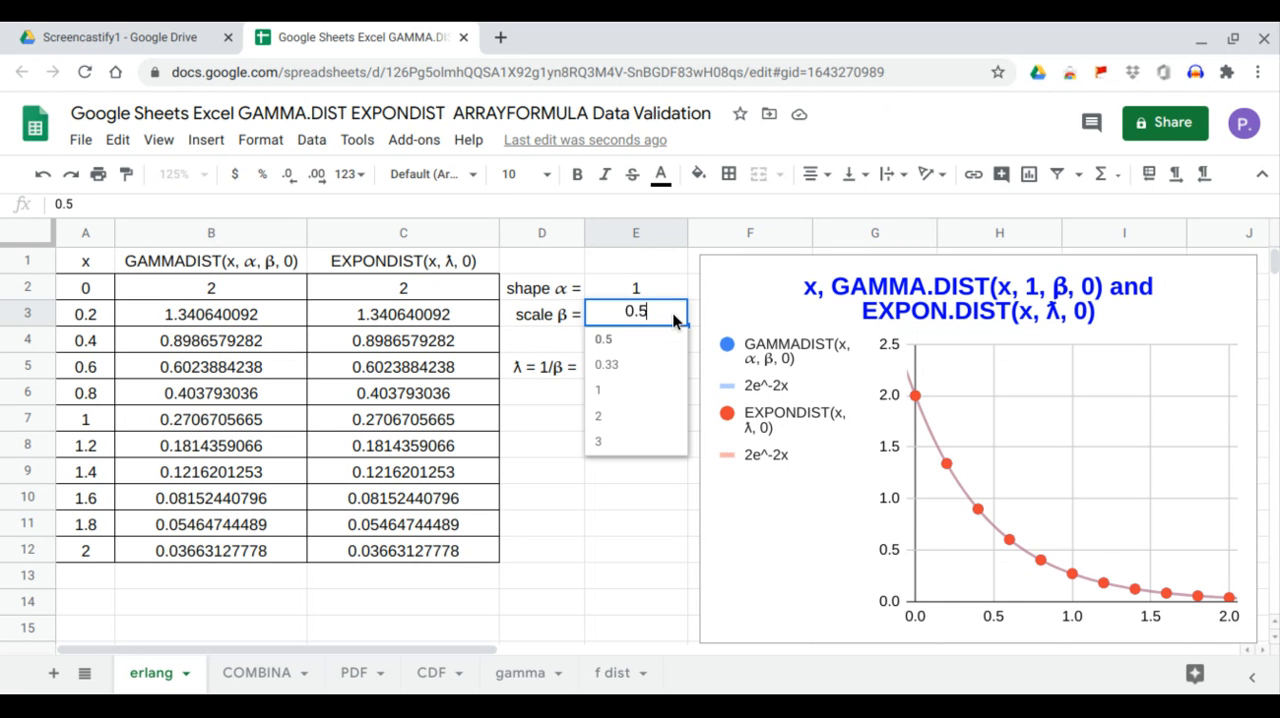
left_click(633, 390)
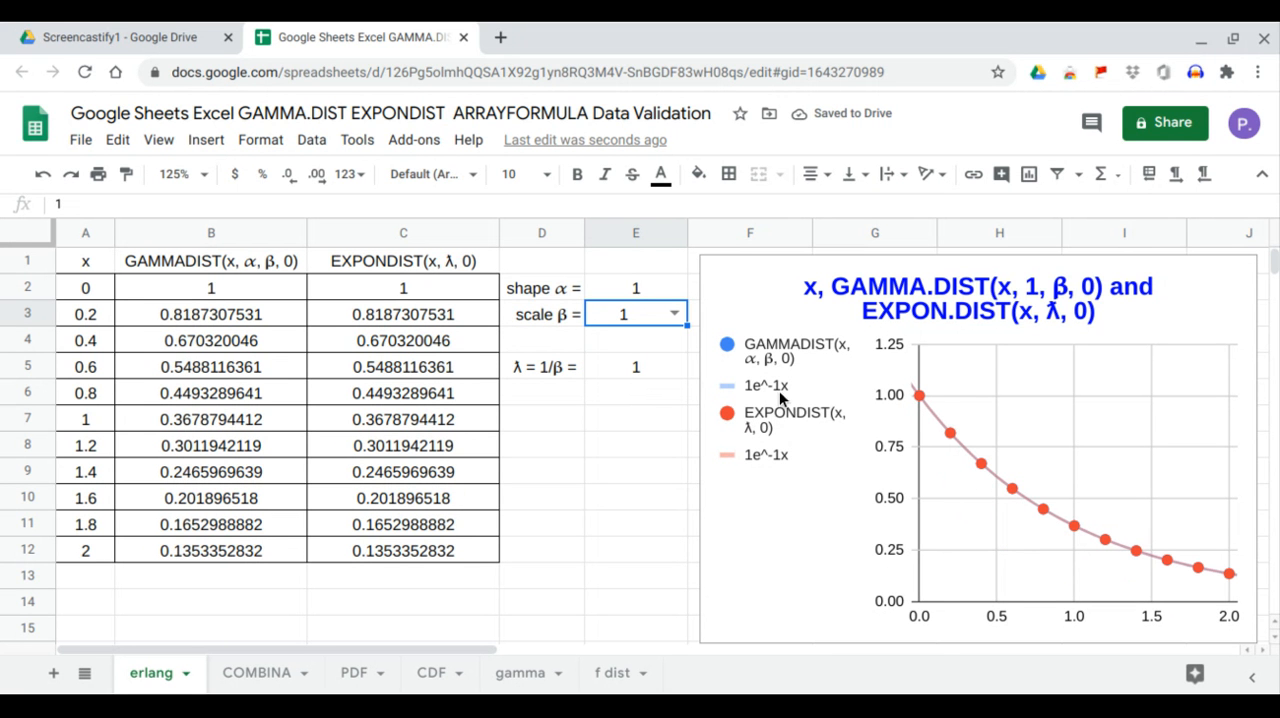
left_click(675, 314)
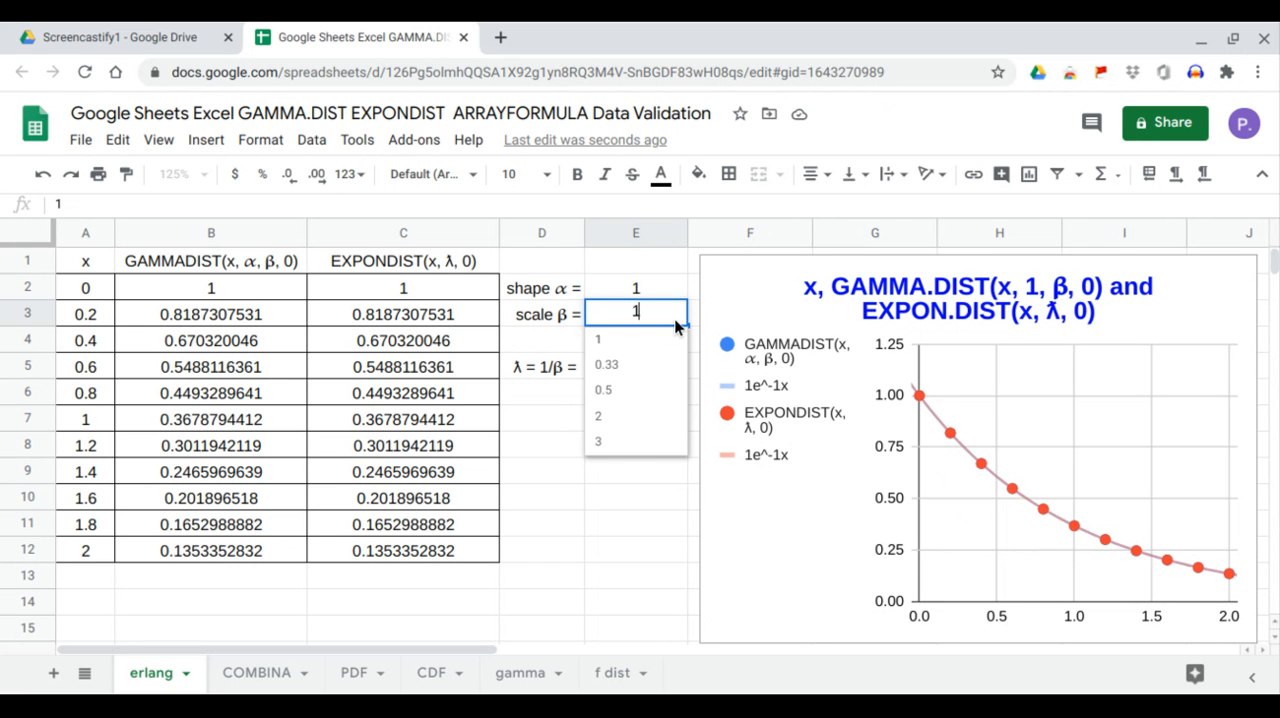
left_click(617, 418)
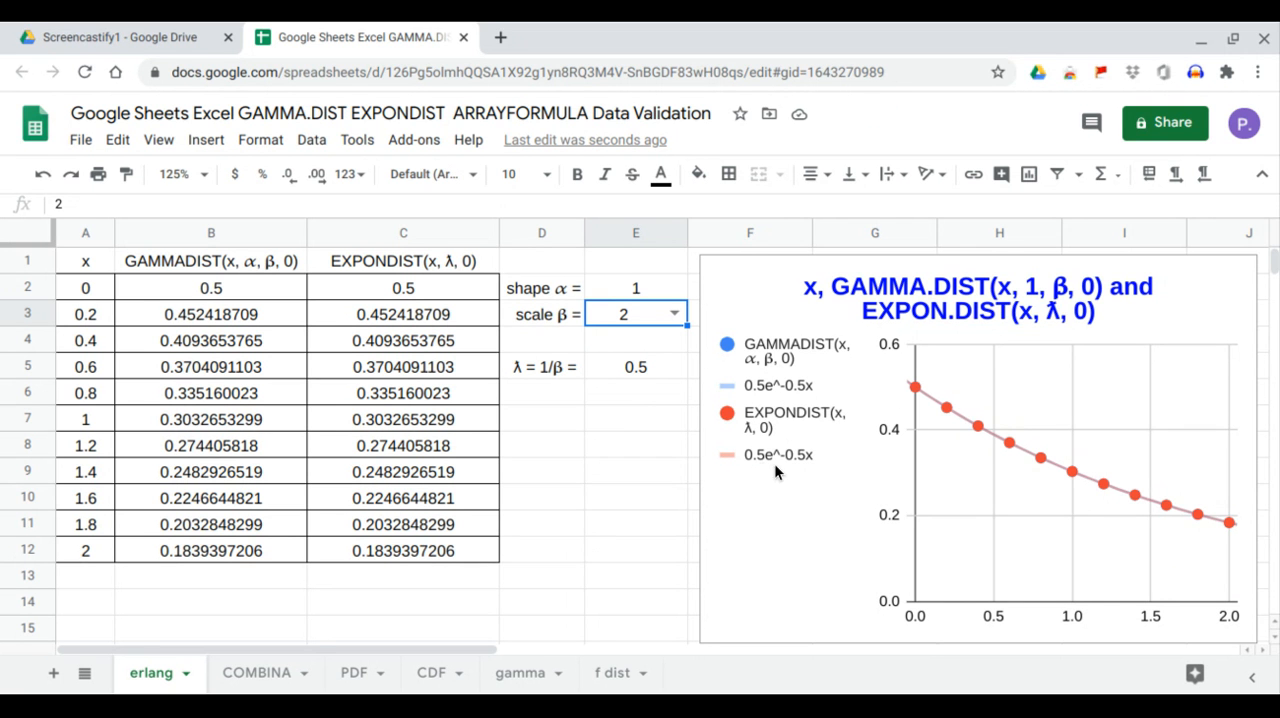
- Highlight B3:C12 to compare both distributions, and choose 3 as the scale β in cell E3
left_click_drag(260, 313, 363, 546)
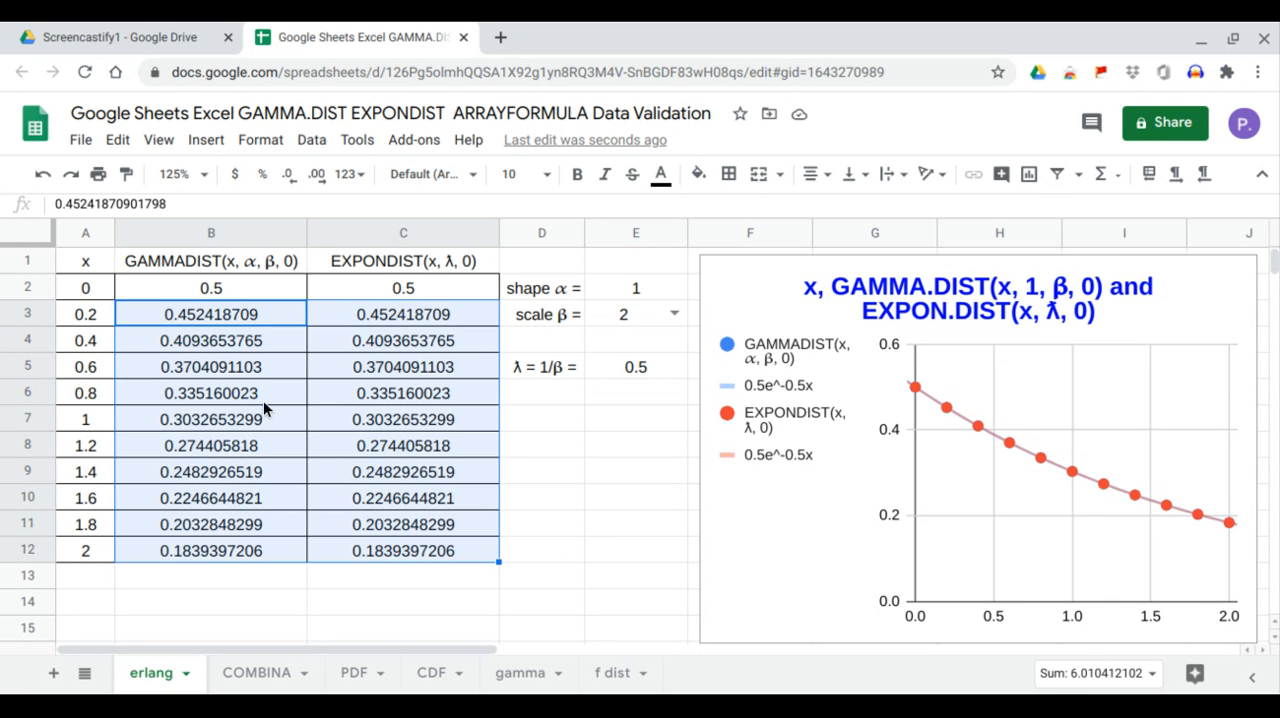
left_click(669, 315)
left_click(641, 446)
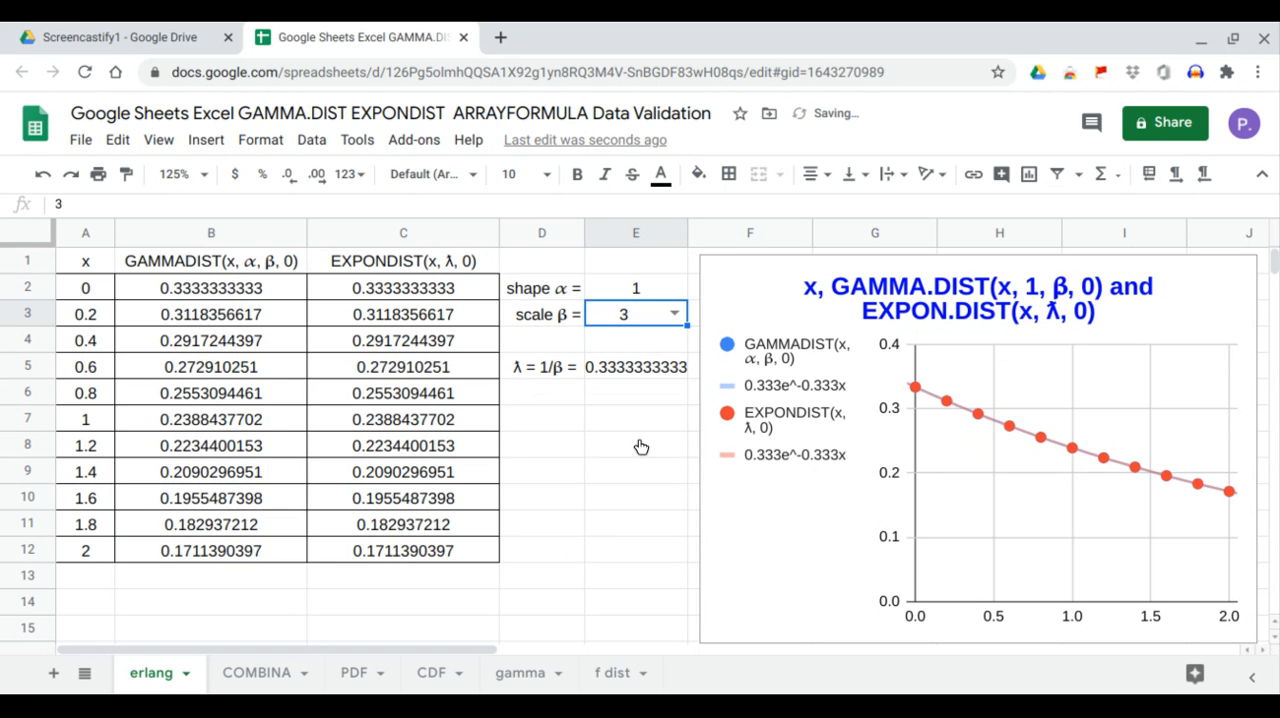